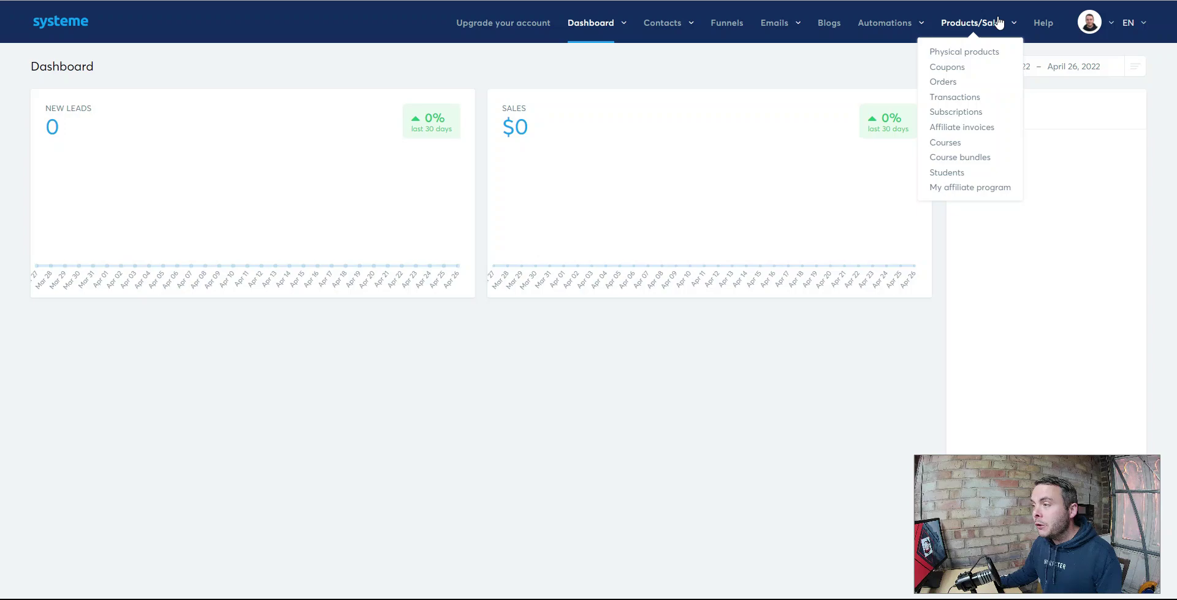
- Dismiss the Products/Sales menu and expand the Dashboard dropdown to see main, affiliate, student and marketplace options
{"action": "left_click", "coordinate": [995, 20]}
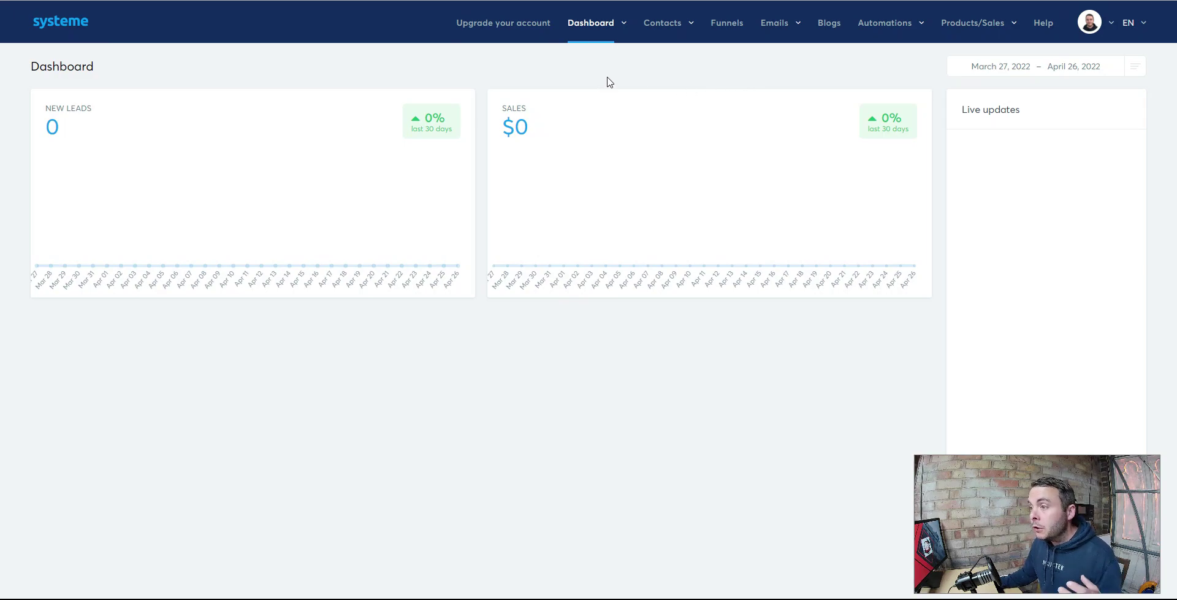
{"action": "left_click", "coordinate": [625, 28]}
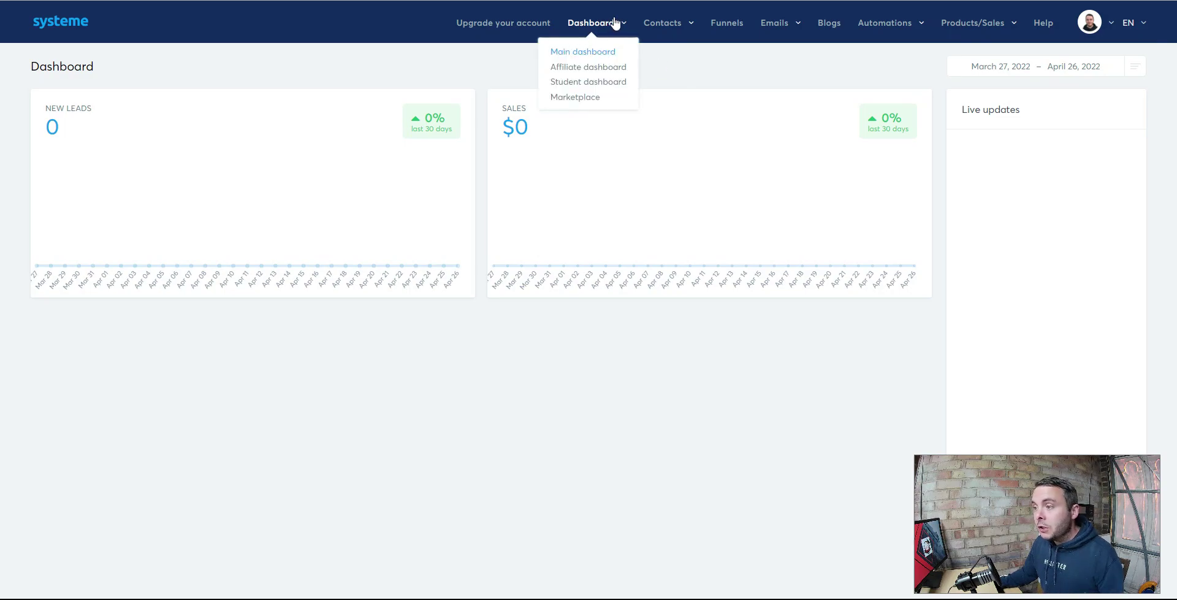
- Open the Marketplace and browse its 102 affiliate offers
{"action": "left_click", "coordinate": [581, 97]}
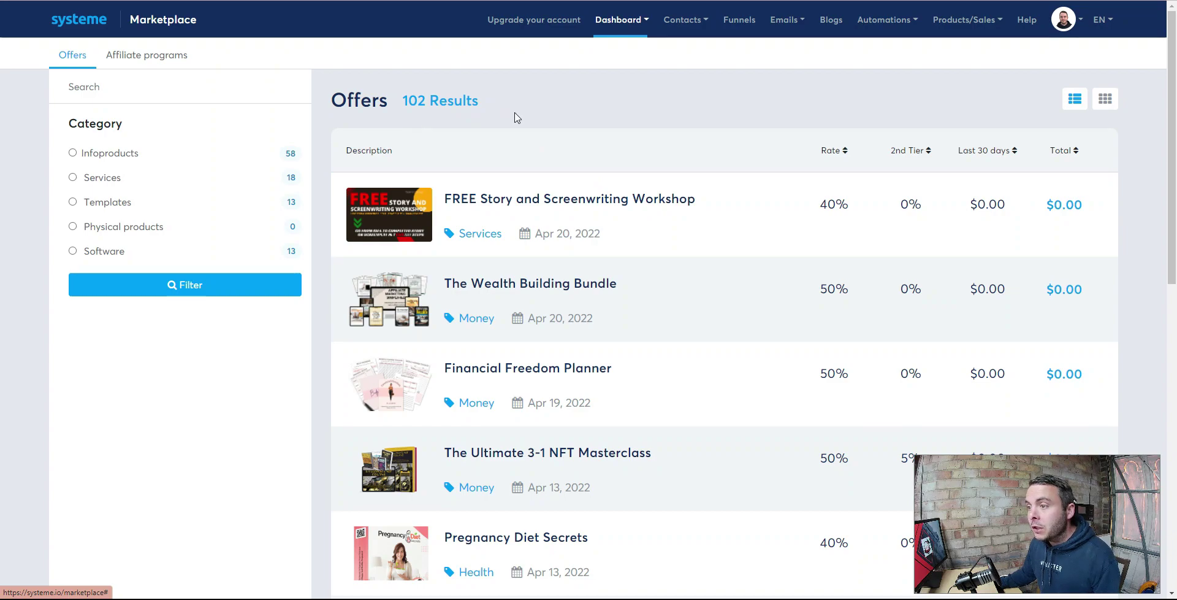
{"action": "scroll", "coordinate": [686, 155], "scroll_direction": "down", "scroll_amount": 1}
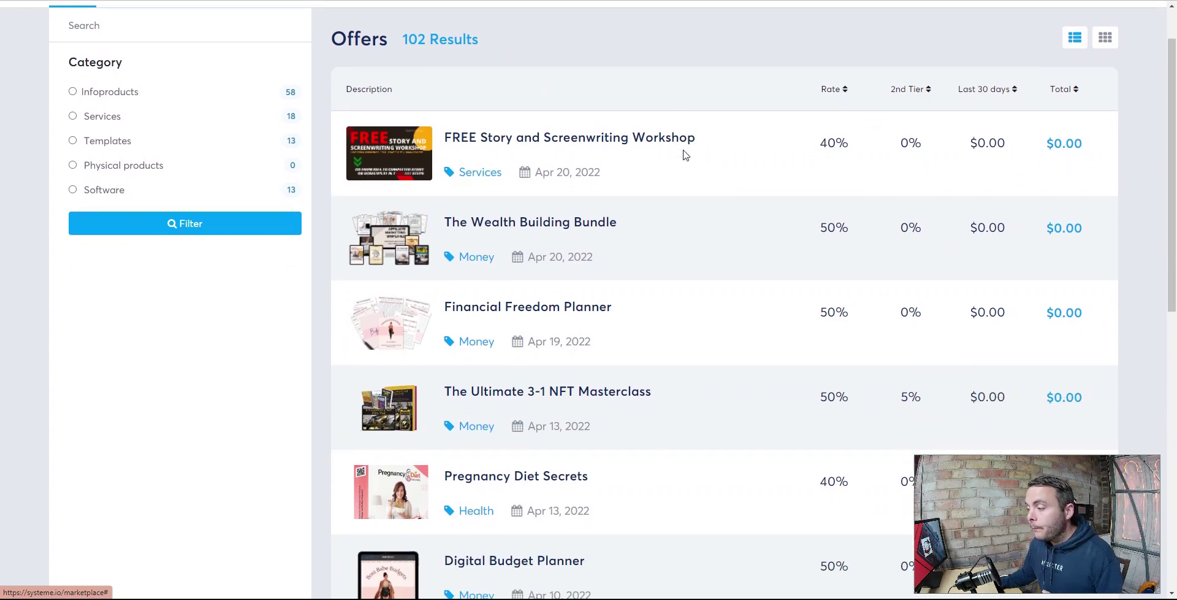
{"action": "scroll", "coordinate": [685, 155], "scroll_direction": "down", "scroll_amount": 1}
{"action": "scroll", "coordinate": [501, 223], "scroll_direction": "down", "scroll_amount": 1}
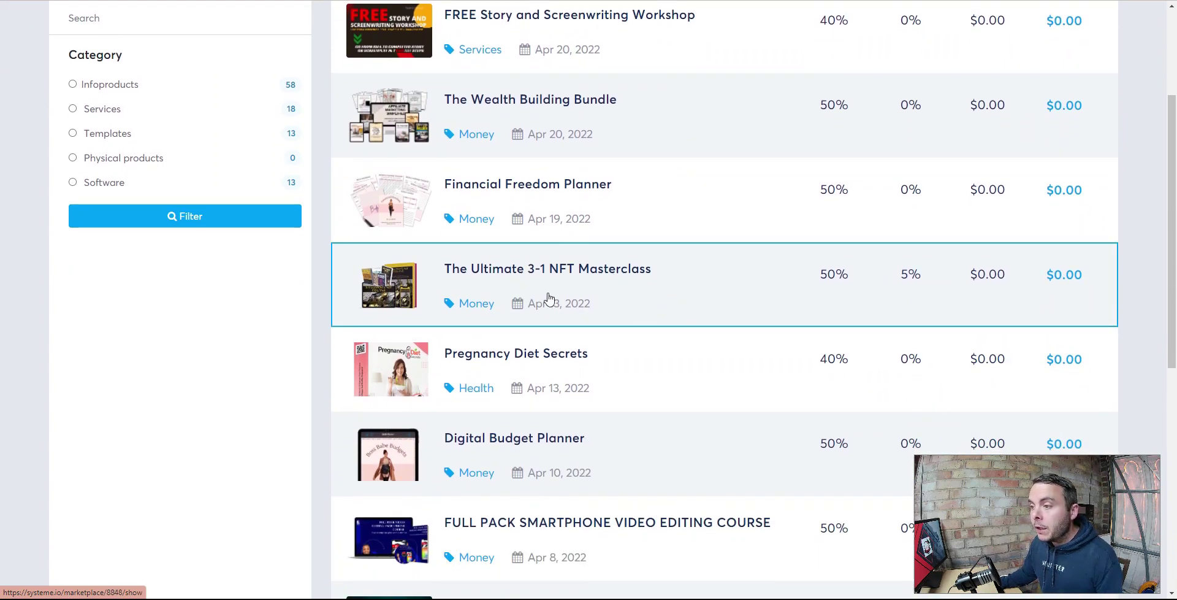
{"action": "scroll", "coordinate": [694, 256], "scroll_direction": "down", "scroll_amount": 1}
{"action": "scroll", "coordinate": [610, 242], "scroll_direction": "down", "scroll_amount": 1}
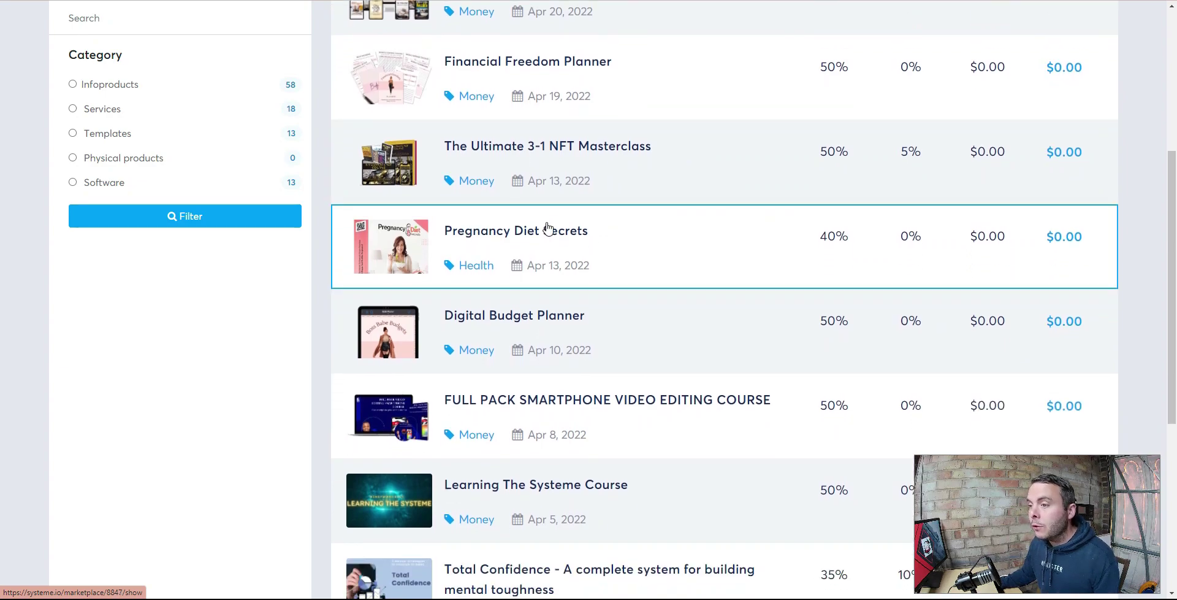
{"action": "scroll", "coordinate": [549, 223], "scroll_direction": "down", "scroll_amount": 1}
{"action": "scroll", "coordinate": [563, 224], "scroll_direction": "down", "scroll_amount": 1}
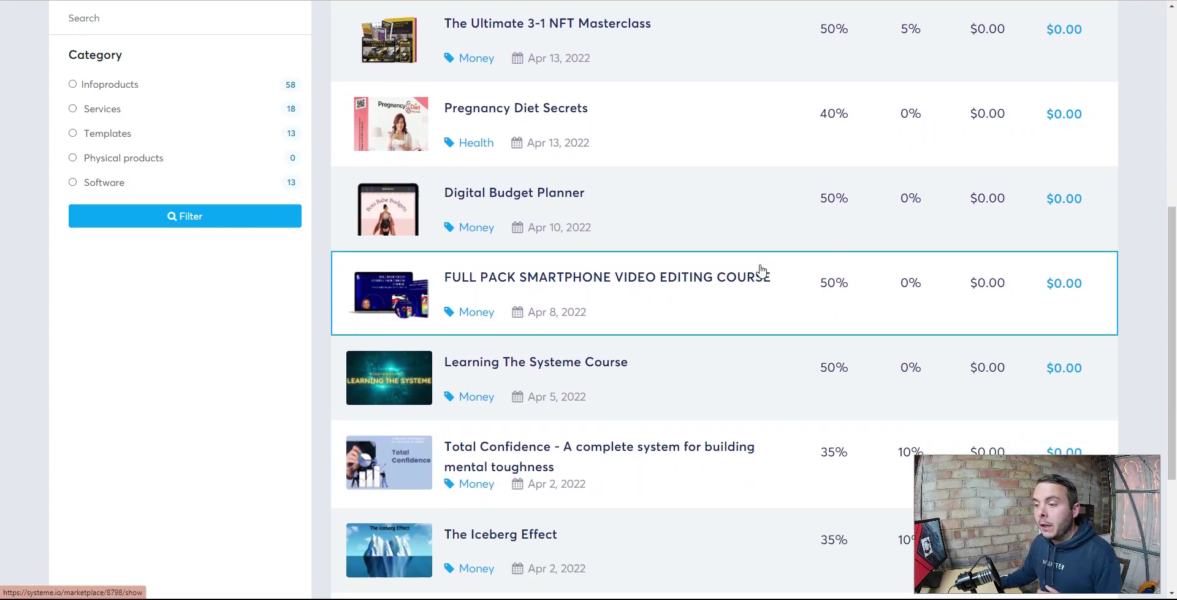
{"action": "scroll", "coordinate": [659, 300], "scroll_direction": "down", "scroll_amount": 2}
{"action": "scroll", "coordinate": [661, 300], "scroll_direction": "down", "scroll_amount": 2}
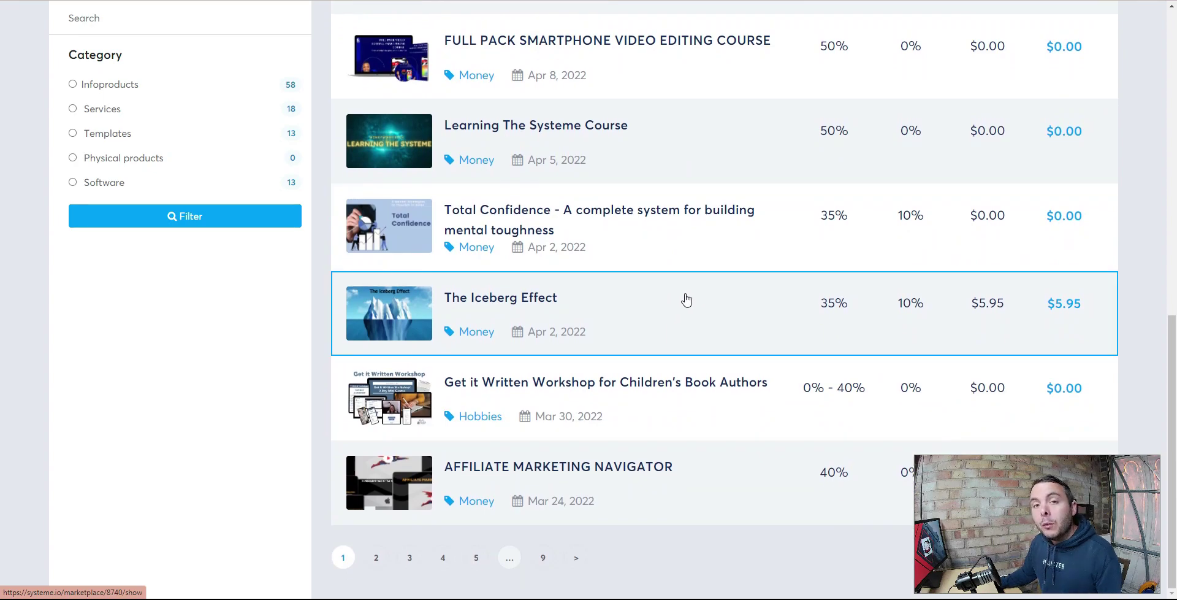
- Filter the offers to Infoproducts in the Money category, leaving 40 results
{"action": "scroll", "coordinate": [686, 297], "scroll_direction": "up", "scroll_amount": 1}
{"action": "scroll", "coordinate": [754, 310], "scroll_direction": "up", "scroll_amount": 9}
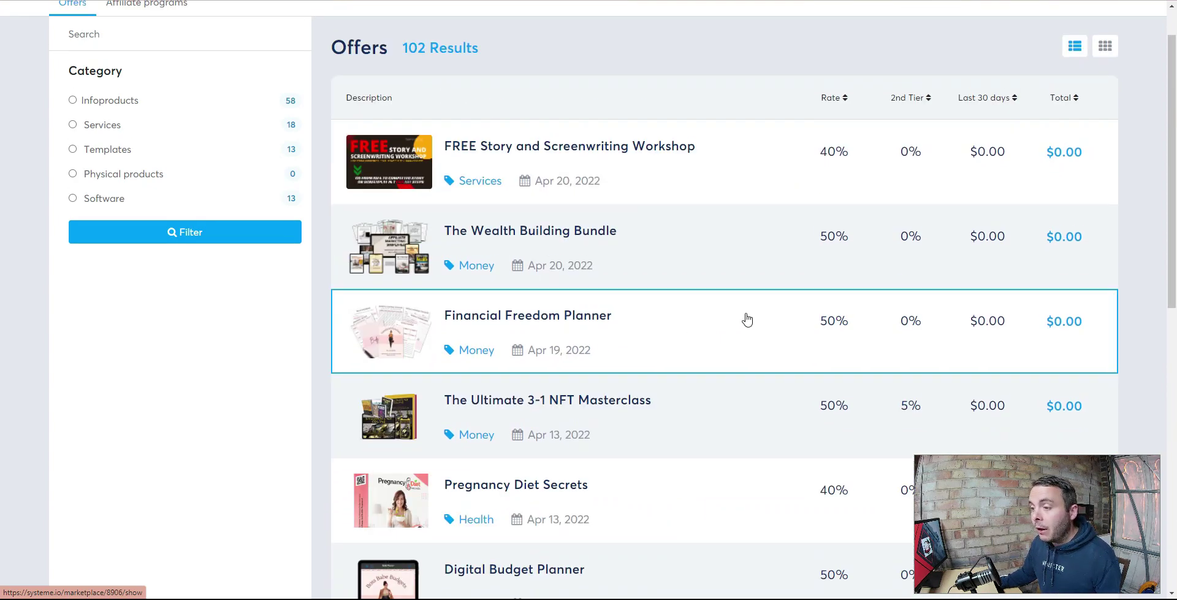
{"action": "left_click", "coordinate": [89, 103]}
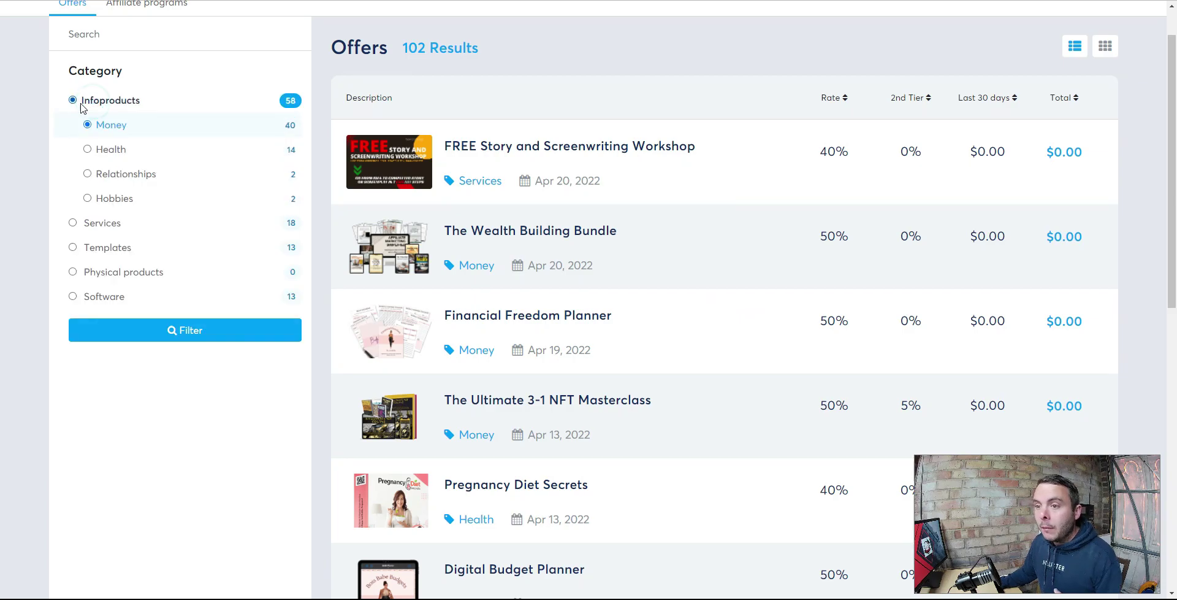
{"action": "left_click", "coordinate": [183, 330]}
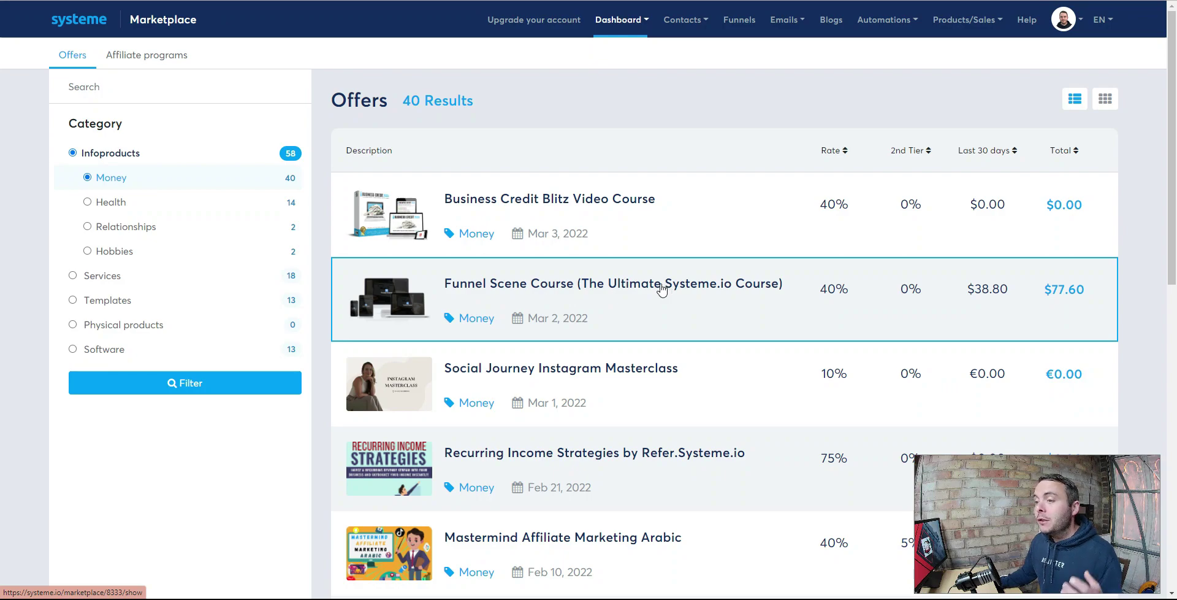
- Open the Funnel Scene Course offer and reach its affiliate registration form with name and email filled
{"action": "left_click", "coordinate": [498, 287]}
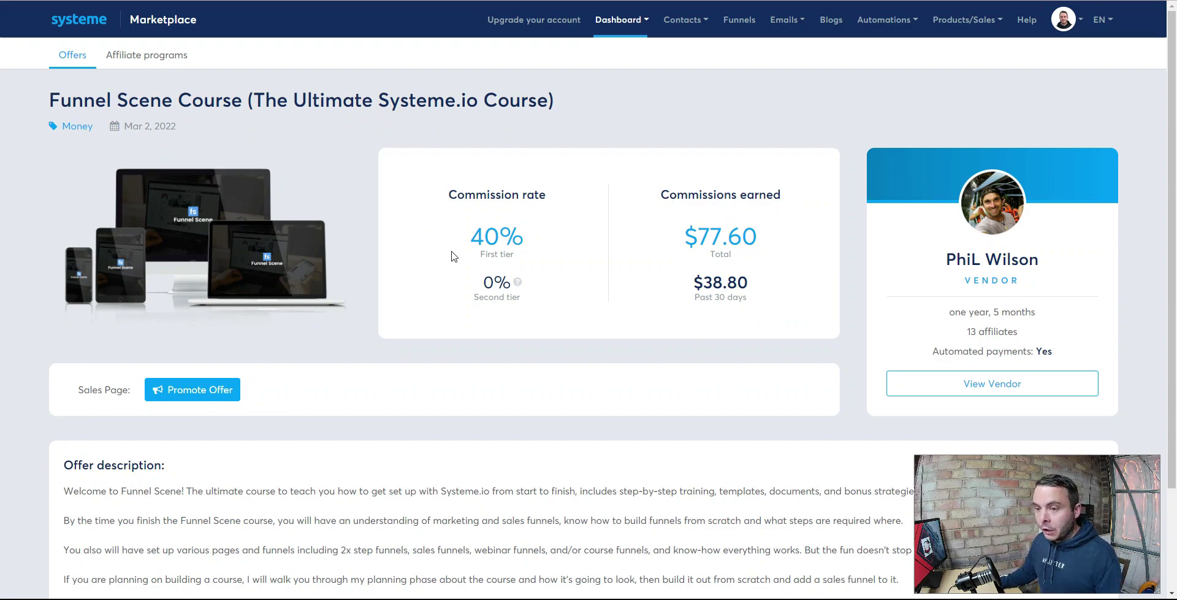
{"action": "scroll", "coordinate": [380, 326], "scroll_direction": "down", "scroll_amount": 2}
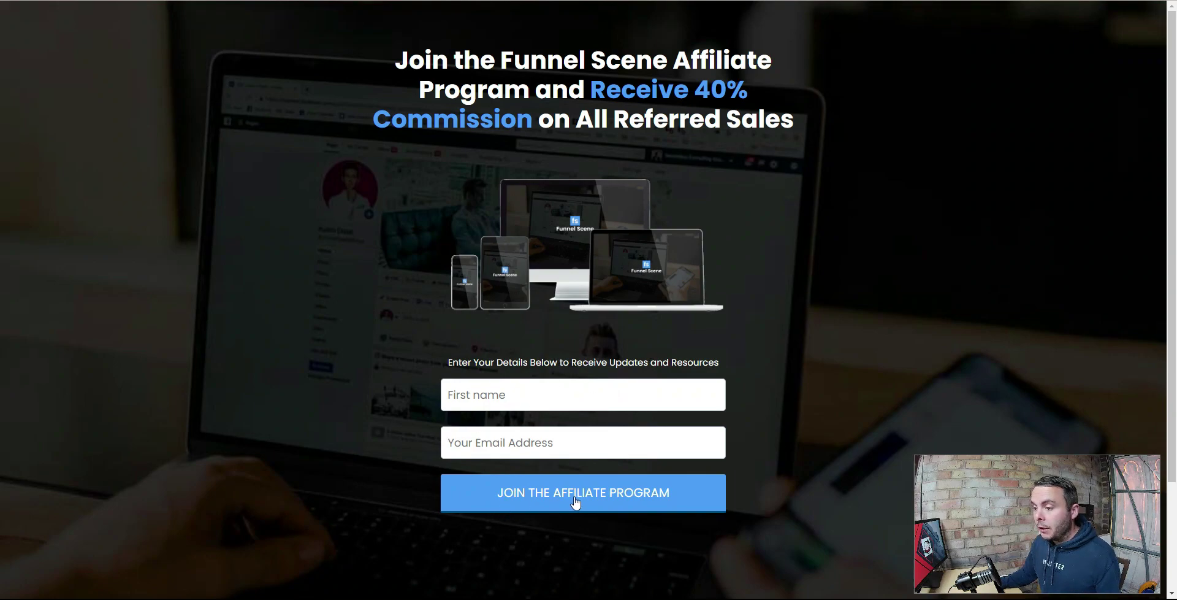
{"action": "left_click", "coordinate": [487, 394]}
- Join the Funnel Scene affiliate program and review its sales page
{"action": "left_click", "coordinate": [490, 421]}
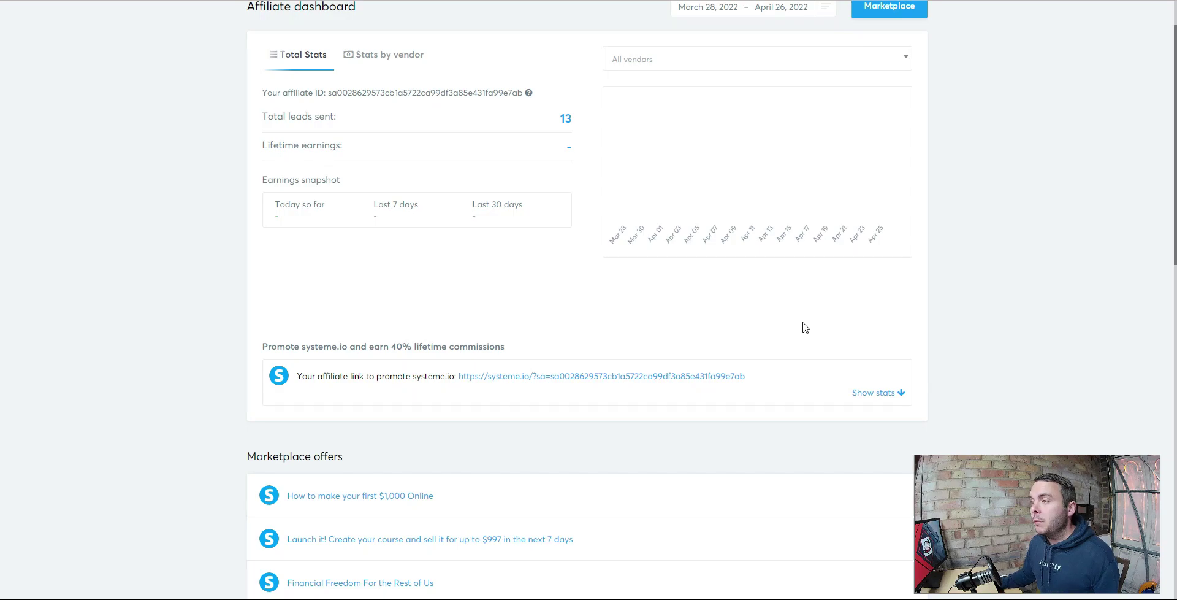
{"action": "scroll", "coordinate": [729, 291], "scroll_direction": "up", "scroll_amount": 1}
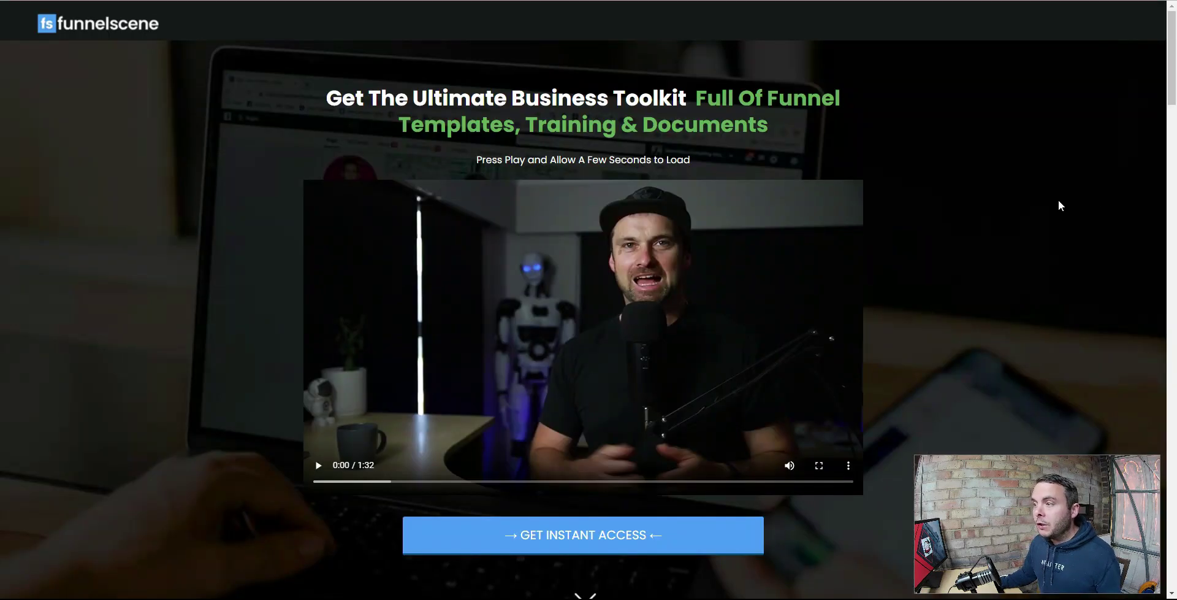
{"action": "scroll", "coordinate": [1043, 184], "scroll_direction": "down", "scroll_amount": 5}
{"action": "scroll", "coordinate": [1031, 182], "scroll_direction": "down", "scroll_amount": 5}
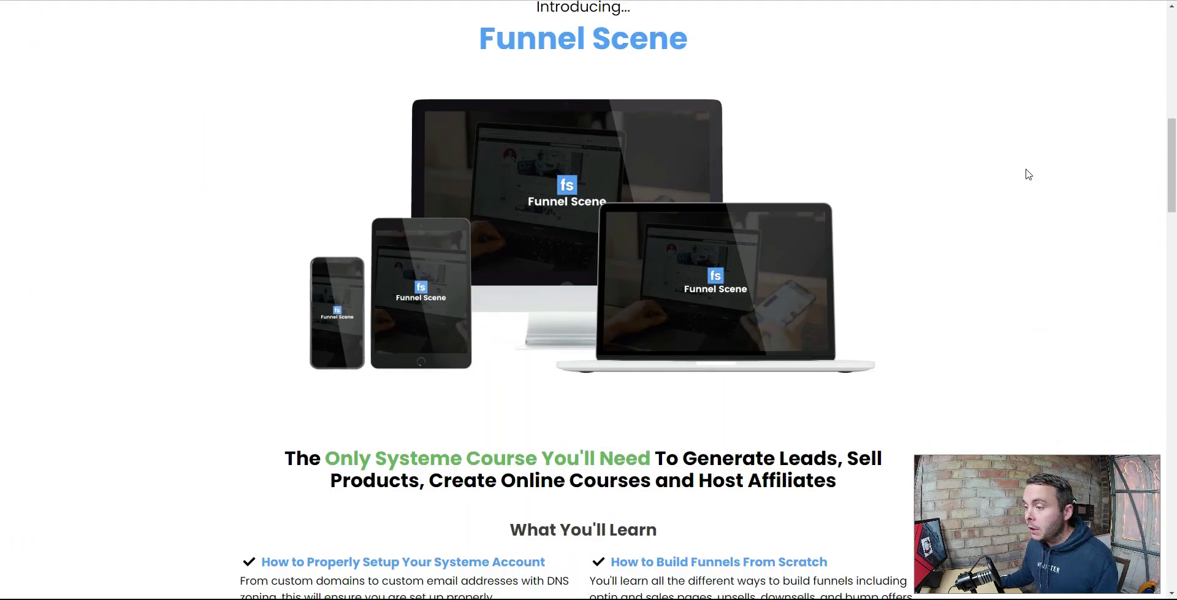
{"action": "scroll", "coordinate": [1028, 174], "scroll_direction": "down", "scroll_amount": 10}
{"action": "scroll", "coordinate": [1028, 175], "scroll_direction": "down", "scroll_amount": 5}
{"action": "scroll", "coordinate": [1026, 169], "scroll_direction": "down", "scroll_amount": 5}
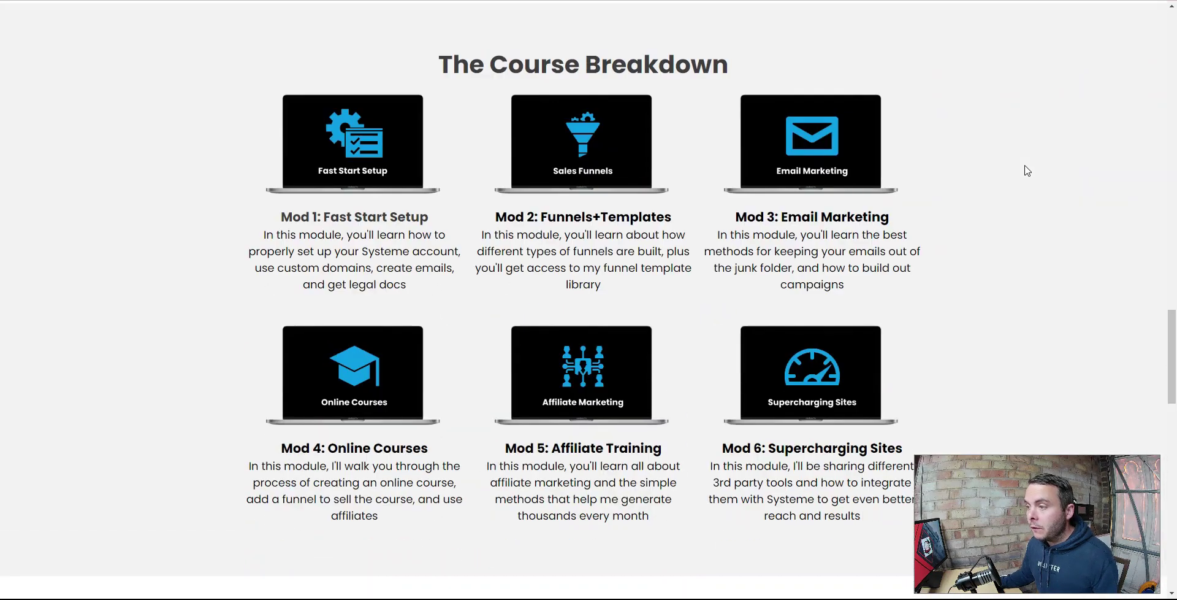
{"action": "scroll", "coordinate": [1027, 171], "scroll_direction": "up", "scroll_amount": 6}
{"action": "scroll", "coordinate": [1027, 170], "scroll_direction": "up", "scroll_amount": 10}
{"action": "scroll", "coordinate": [1026, 168], "scroll_direction": "up", "scroll_amount": 5}
{"action": "scroll", "coordinate": [1026, 169], "scroll_direction": "up", "scroll_amount": 5}
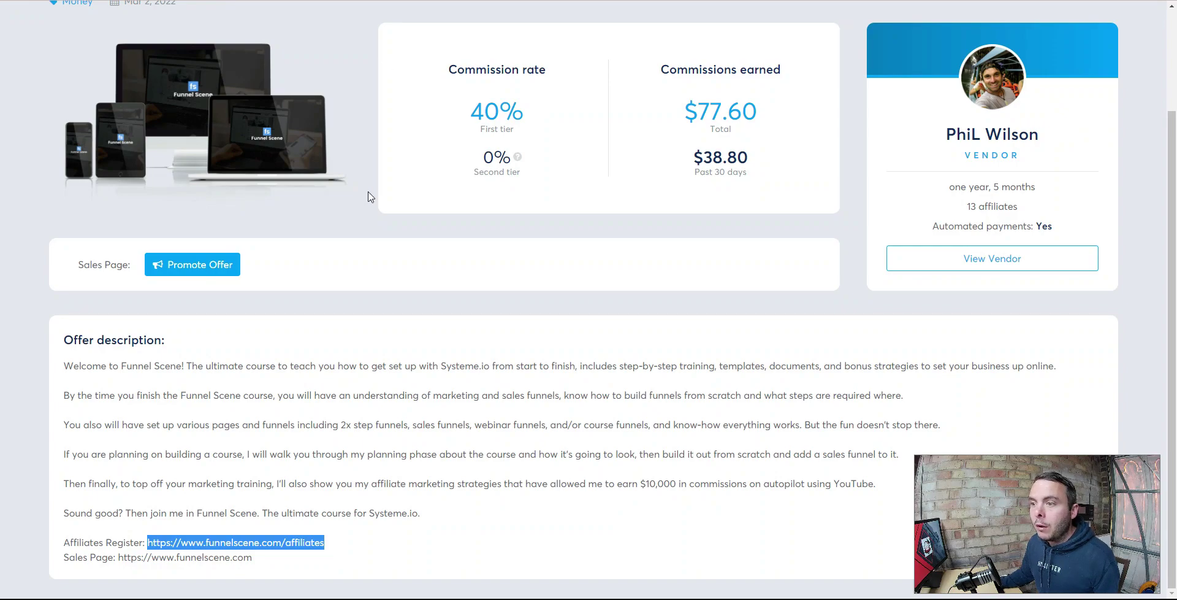
{"action": "scroll", "coordinate": [368, 196], "scroll_direction": "up", "scroll_amount": 2}
- From the Funnels list, start a new funnel named 'Funnel scene'
{"action": "left_click", "coordinate": [733, 20]}
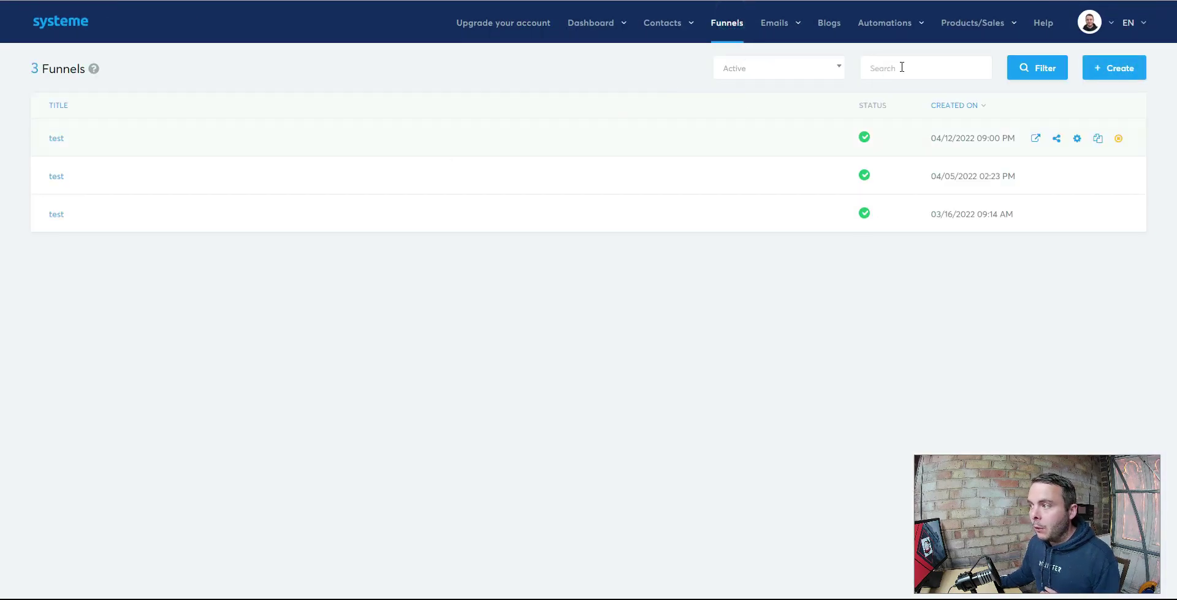
{"action": "left_click", "coordinate": [1115, 67]}
{"action": "type", "text": "Funnel scene"}
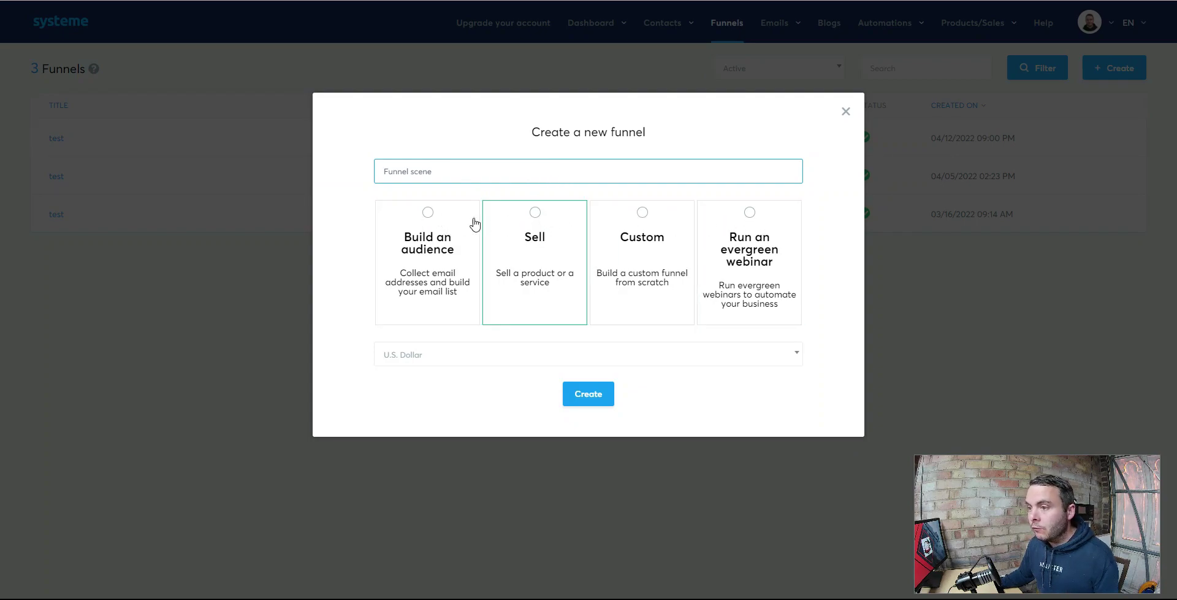
- Set the funnel goal to Build an audience and create it
{"action": "left_click", "coordinate": [428, 213]}
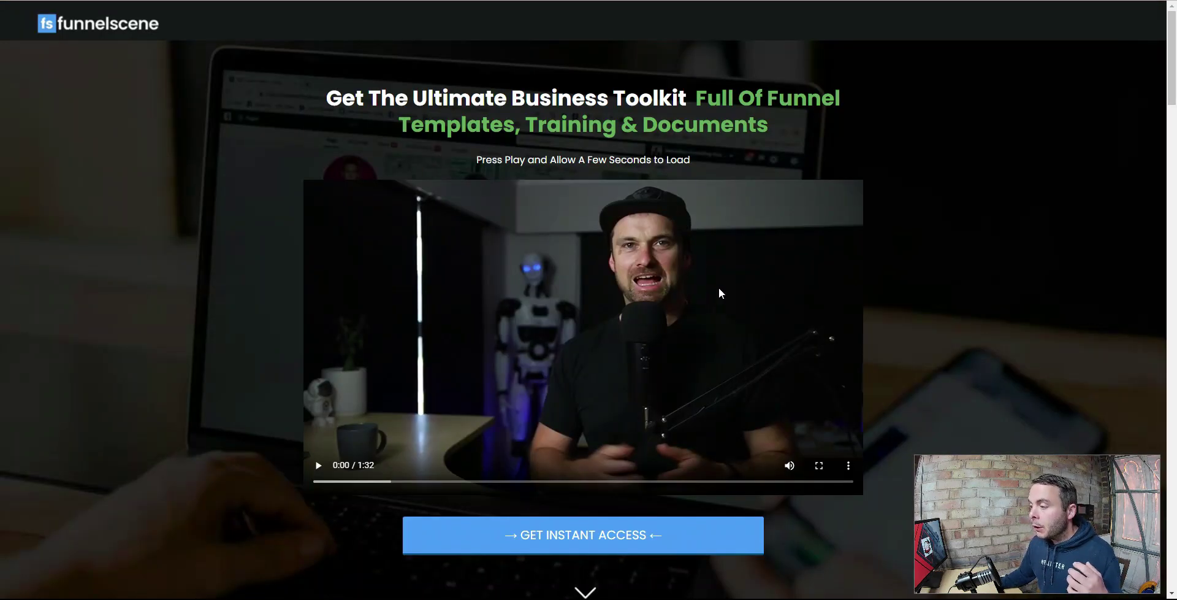
{"action": "scroll", "coordinate": [722, 294], "scroll_direction": "down", "scroll_amount": 5}
{"action": "scroll", "coordinate": [693, 293], "scroll_direction": "up", "scroll_amount": 5}
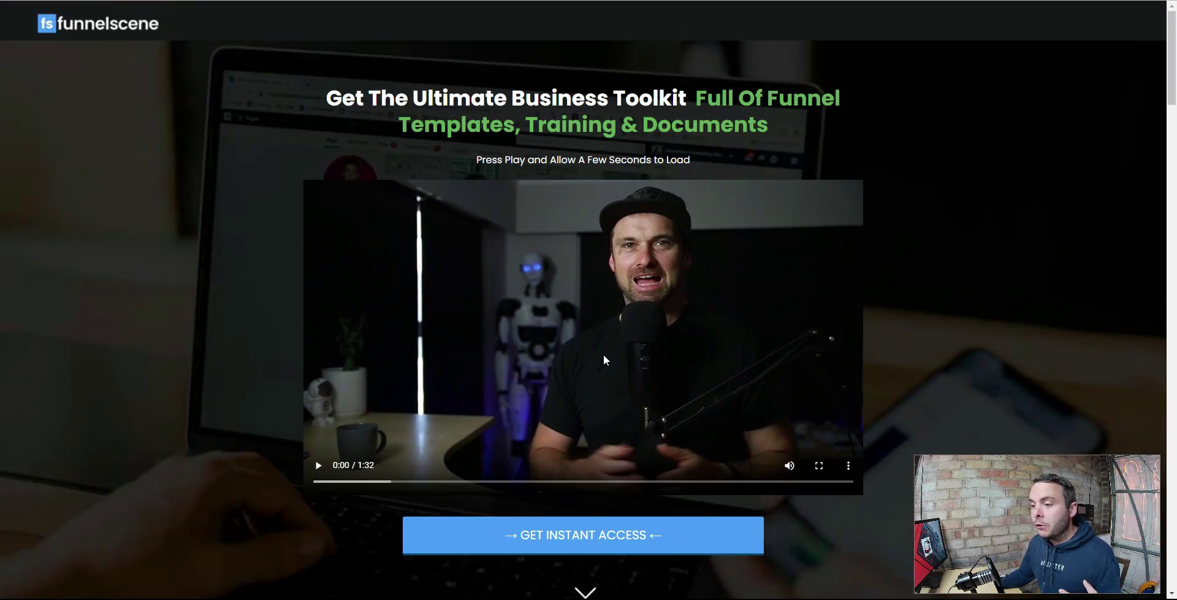
{"action": "scroll", "coordinate": [723, 360], "scroll_direction": "down", "scroll_amount": 5}
{"action": "scroll", "coordinate": [722, 360], "scroll_direction": "down", "scroll_amount": 4}
{"action": "scroll", "coordinate": [675, 349], "scroll_direction": "down", "scroll_amount": 3}
{"action": "scroll", "coordinate": [565, 333], "scroll_direction": "up", "scroll_amount": 1}
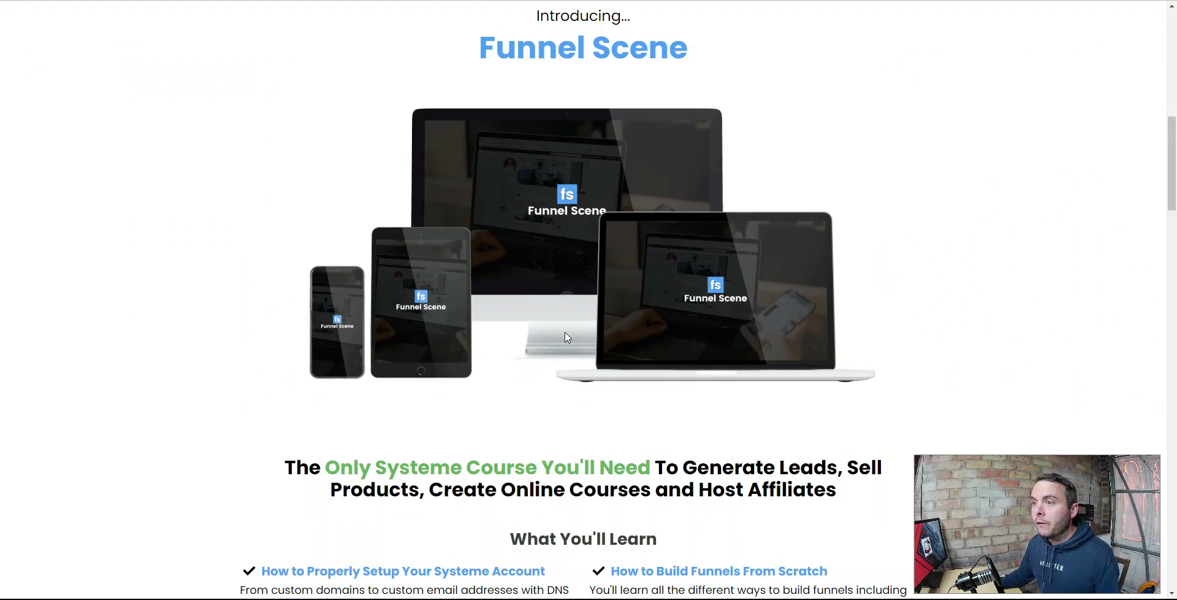
{"action": "scroll", "coordinate": [567, 337], "scroll_direction": "up", "scroll_amount": 7}
{"action": "scroll", "coordinate": [560, 326], "scroll_direction": "up", "scroll_amount": 4}
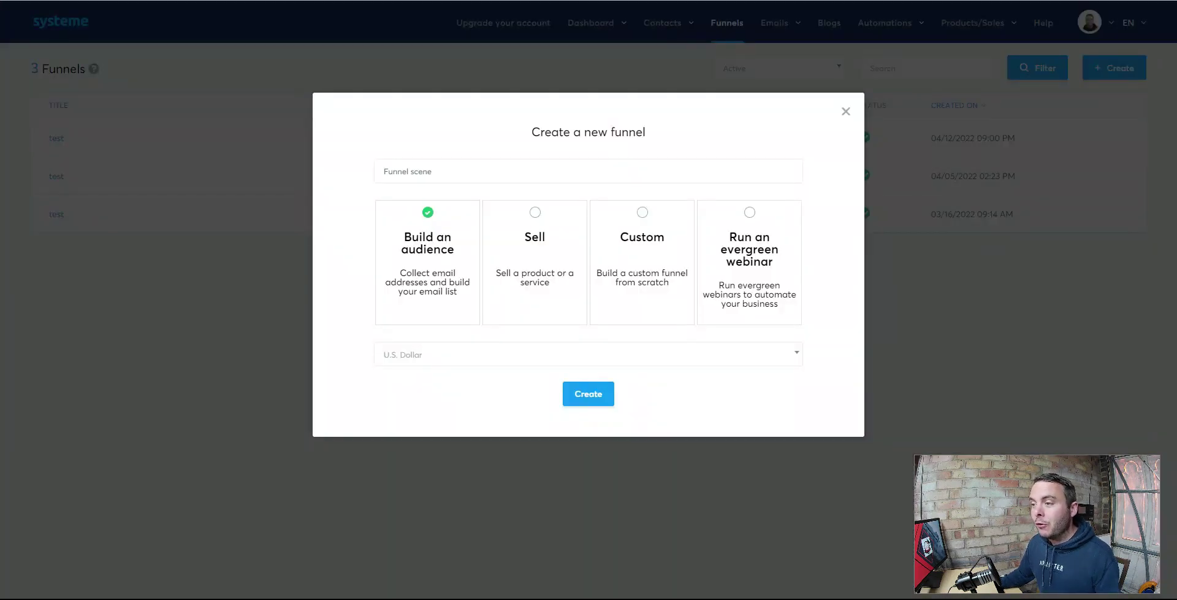
{"action": "left_click", "coordinate": [564, 401]}
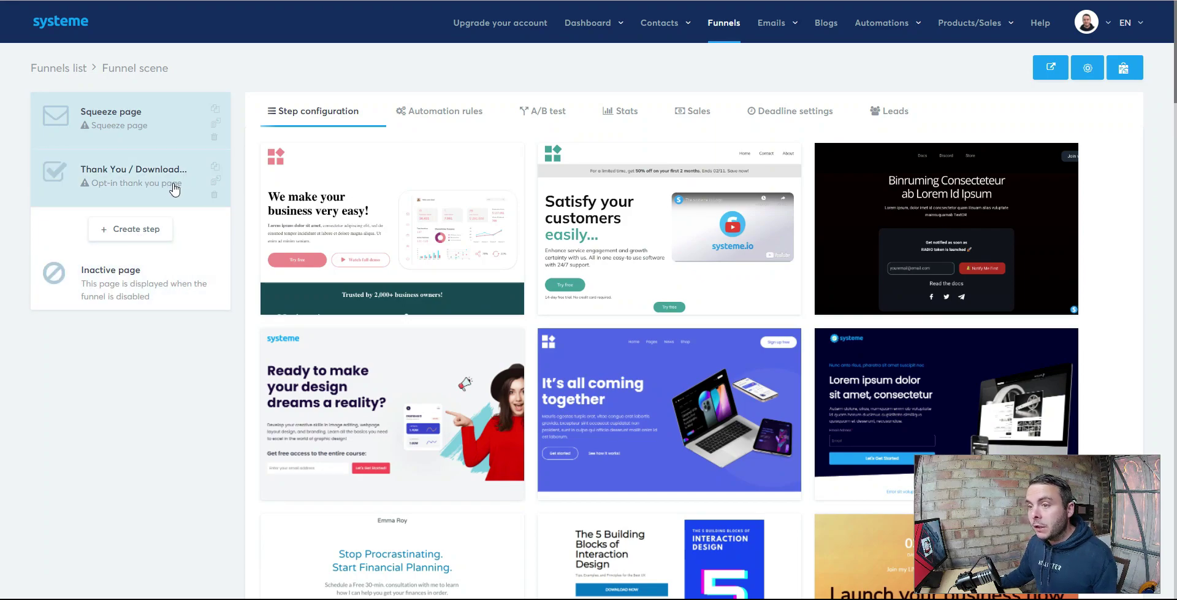
- Delete the thank-you page step from the Funnel scene funnel
{"action": "left_click", "coordinate": [215, 196]}
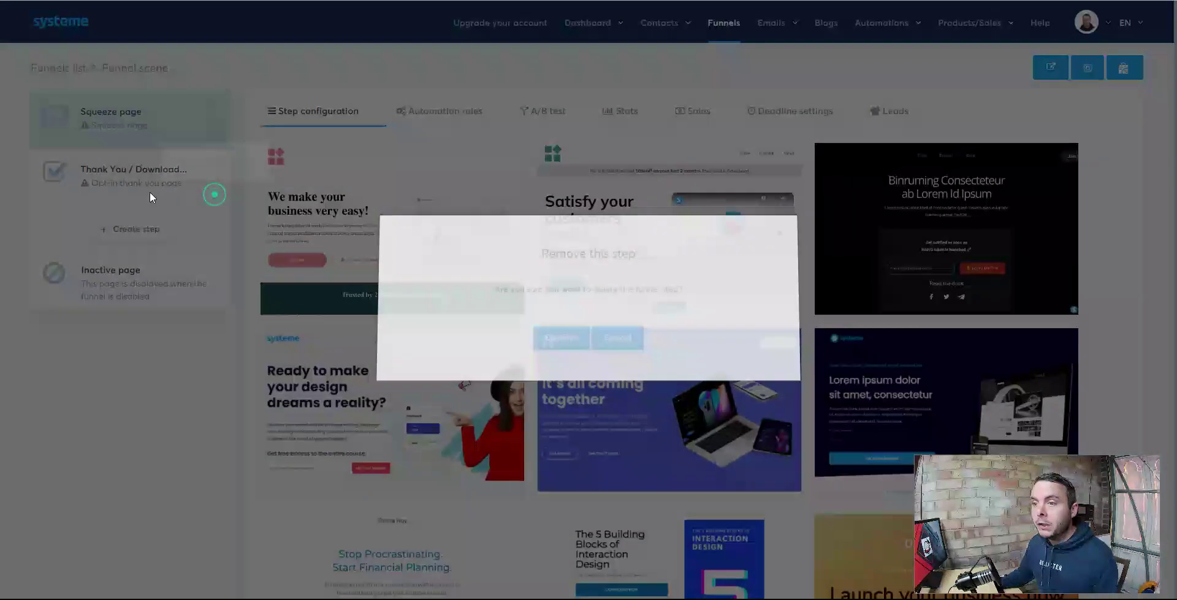
{"action": "left_click", "coordinate": [558, 341]}
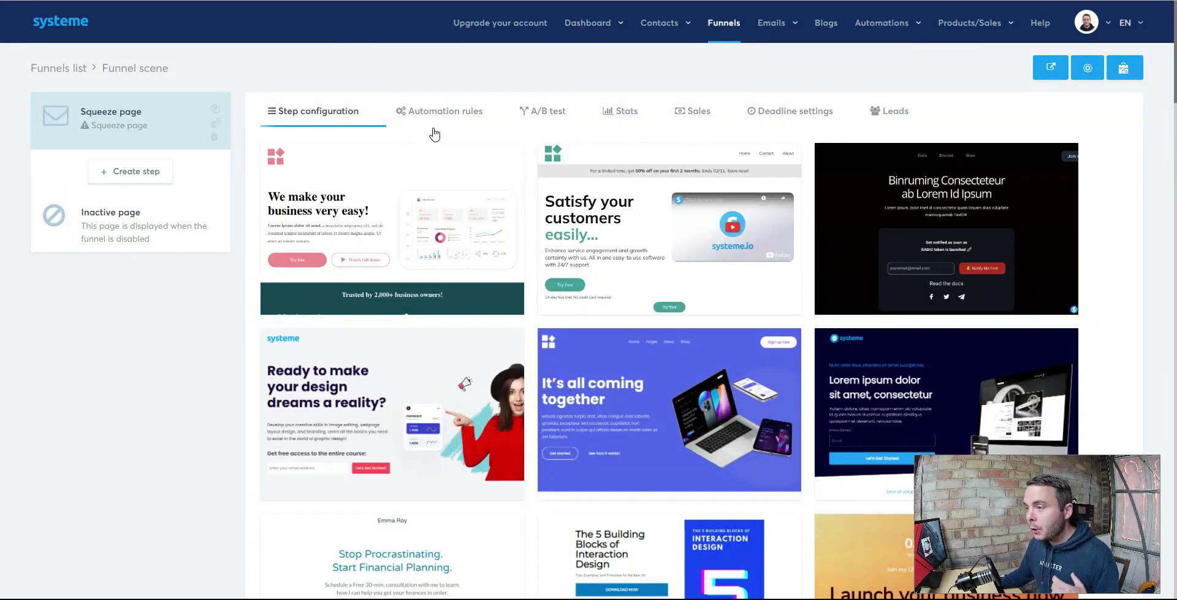
{"action": "mouse_move", "coordinate": [504, 193]}
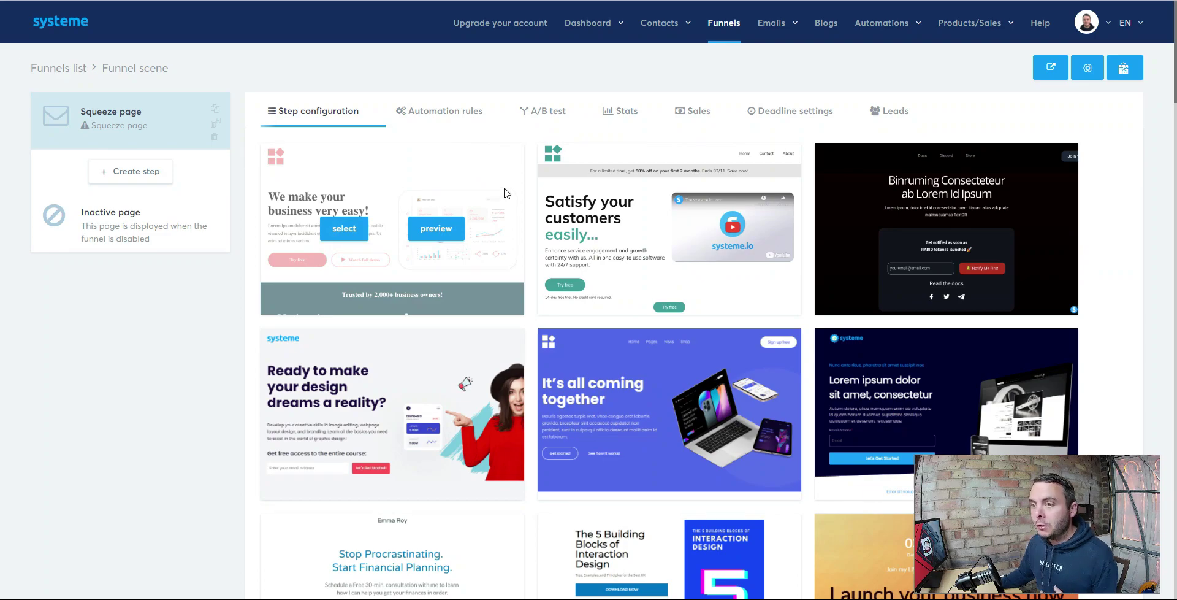
{"action": "scroll", "coordinate": [791, 291], "scroll_direction": "down", "scroll_amount": 4}
{"action": "scroll", "coordinate": [791, 290], "scroll_direction": "up", "scroll_amount": 4}
- Apply the 'We're launching our New Site on 24th / October' template to the squeeze page
{"action": "scroll", "coordinate": [791, 290], "scroll_direction": "down", "scroll_amount": 3}
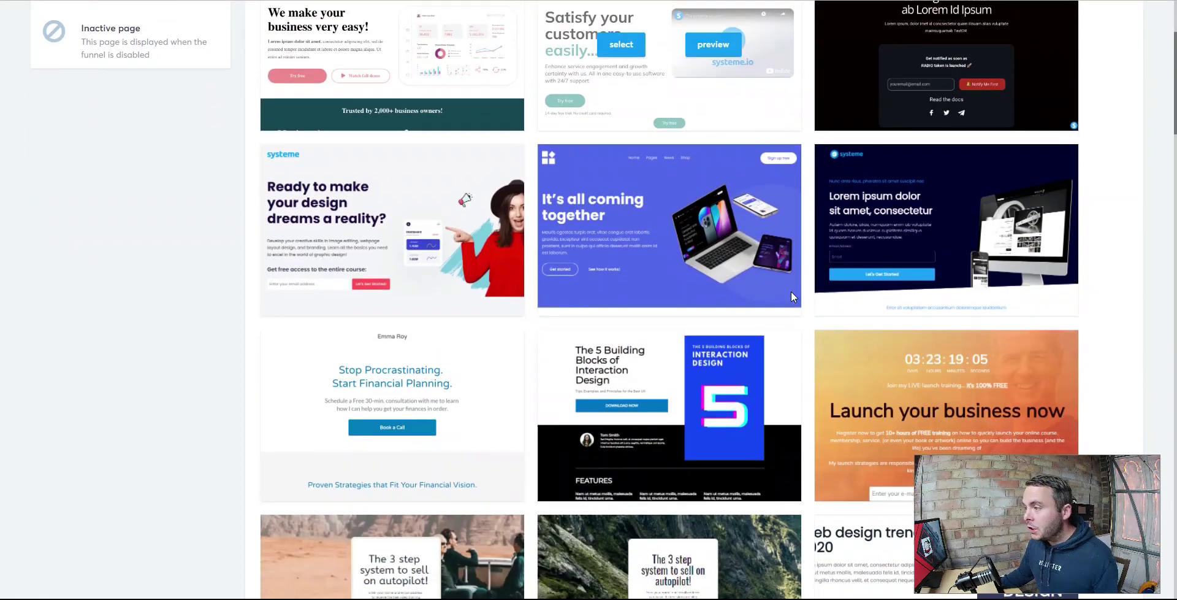
{"action": "scroll", "coordinate": [791, 291], "scroll_direction": "down", "scroll_amount": 4}
{"action": "scroll", "coordinate": [791, 289], "scroll_direction": "down", "scroll_amount": 4}
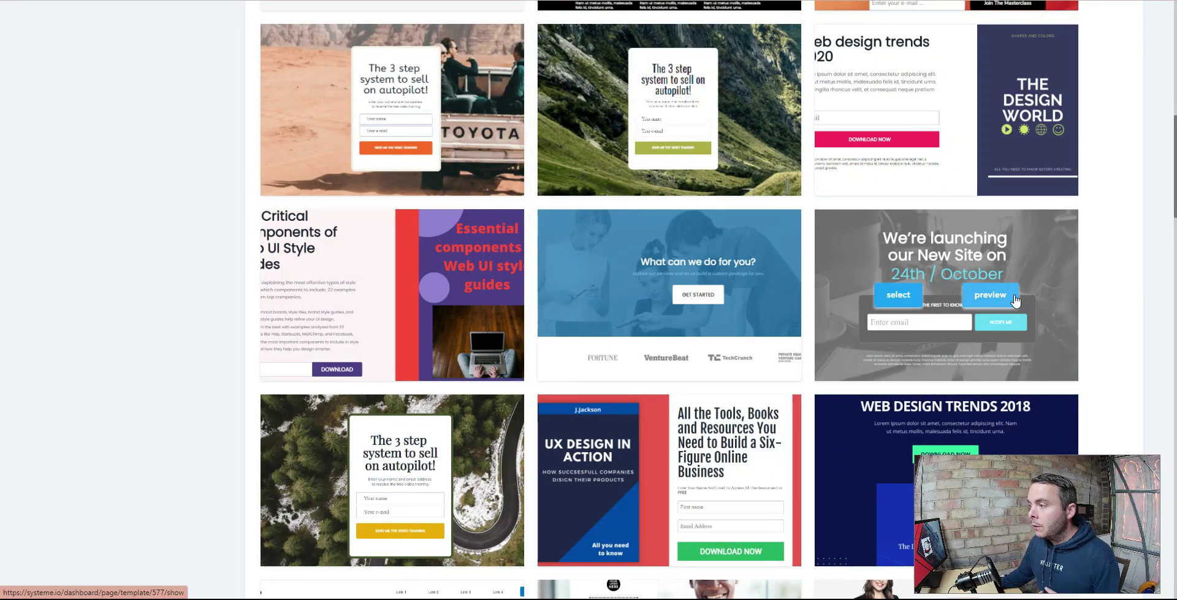
{"action": "left_click", "coordinate": [893, 301]}
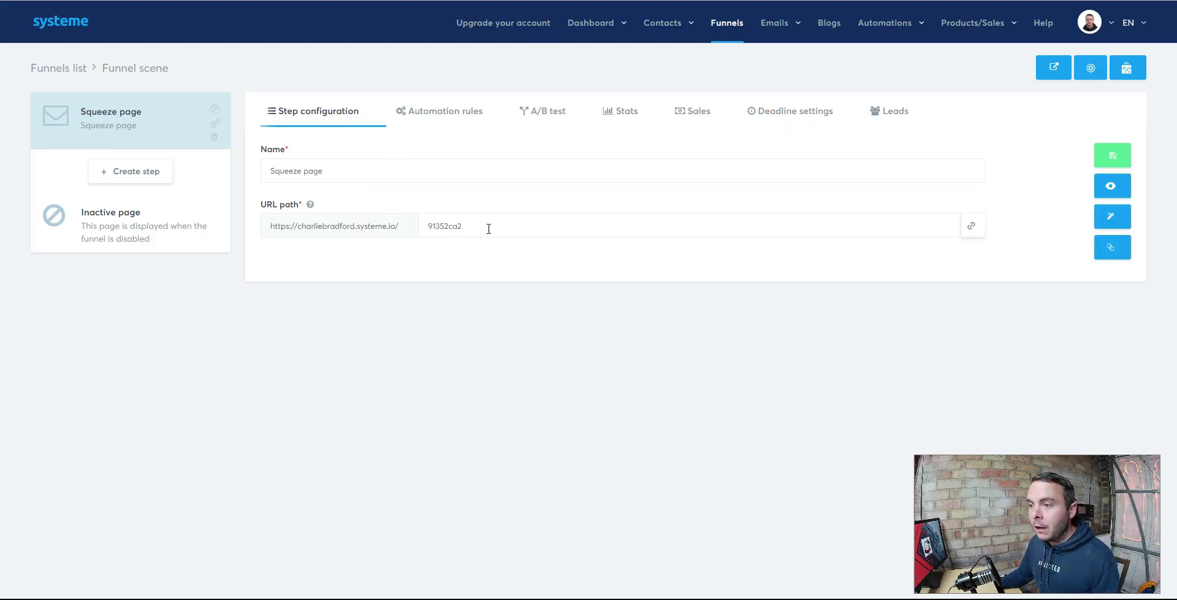
- Change the squeeze page URL path to 'funnelscene' and open the page in the editor
{"action": "left_click_drag", "start_coordinate": [489, 229], "coordinate": [413, 229]}
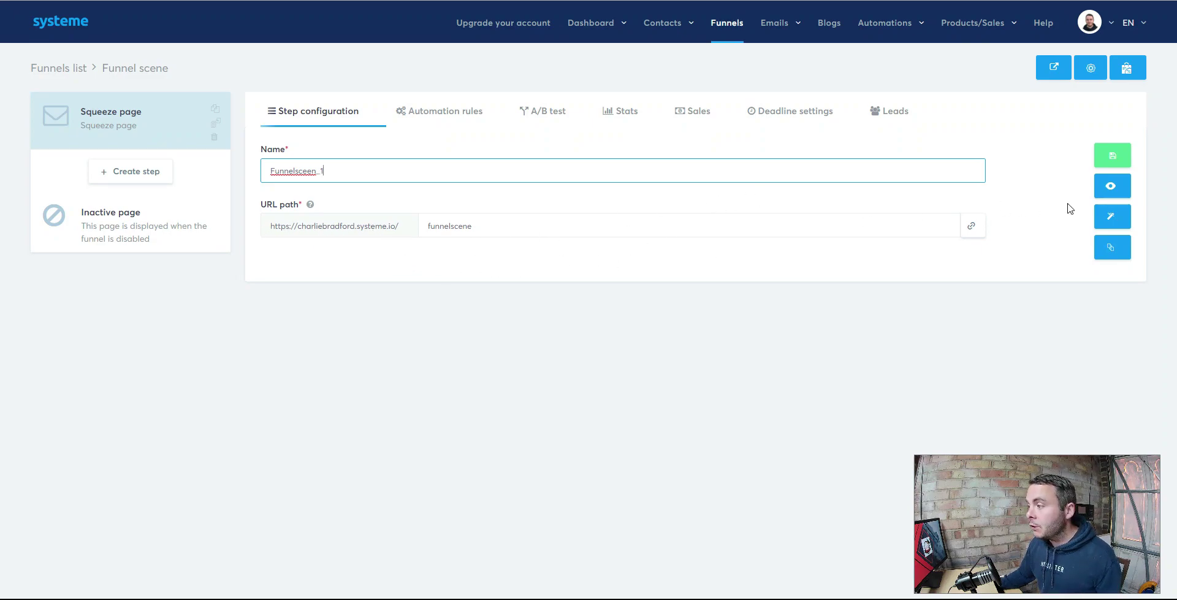
{"action": "left_click", "coordinate": [1113, 217]}
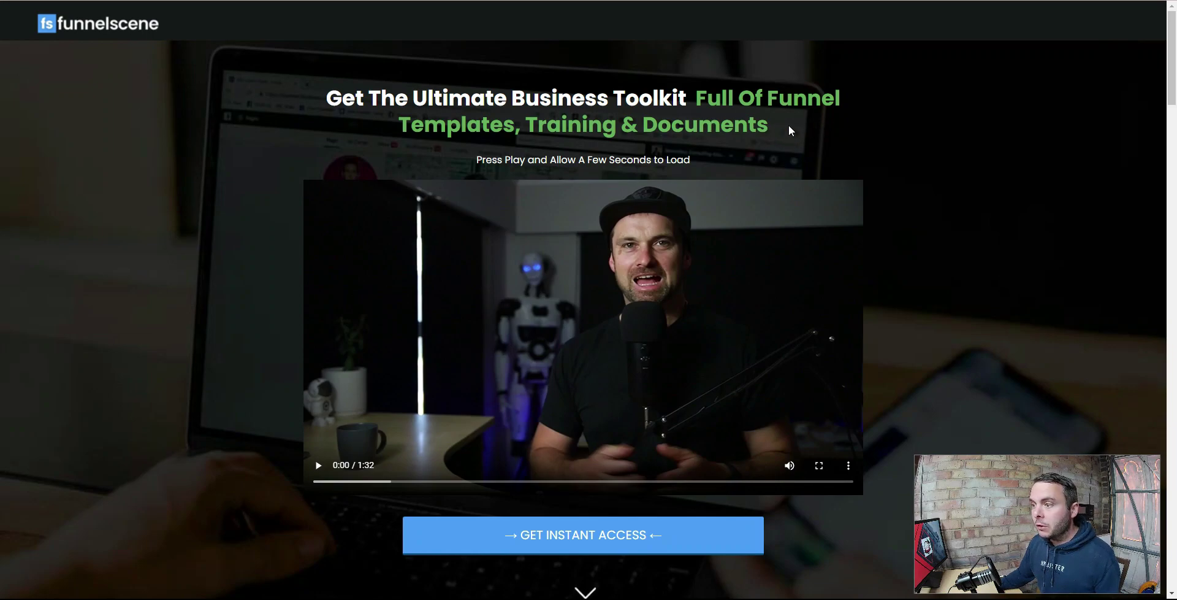
- Change the headline to 'Get The Ultimate Business Solution Complete With Funnels, Training & Swipes'
{"action": "triple_click", "coordinate": [320, 102]}
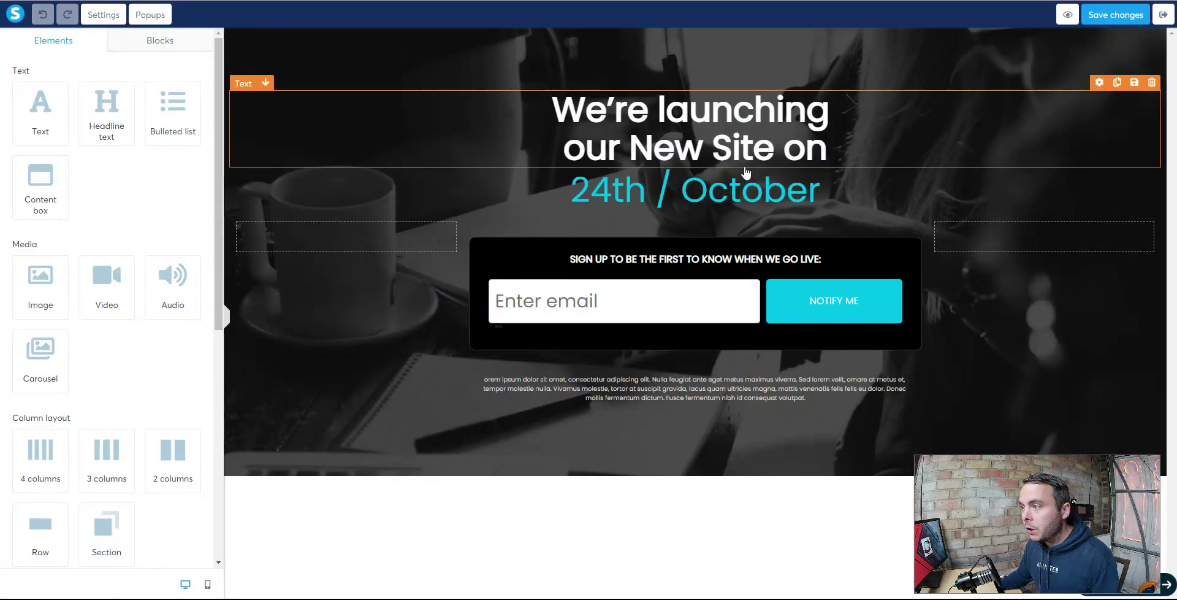
{"action": "left_click", "coordinate": [837, 157]}
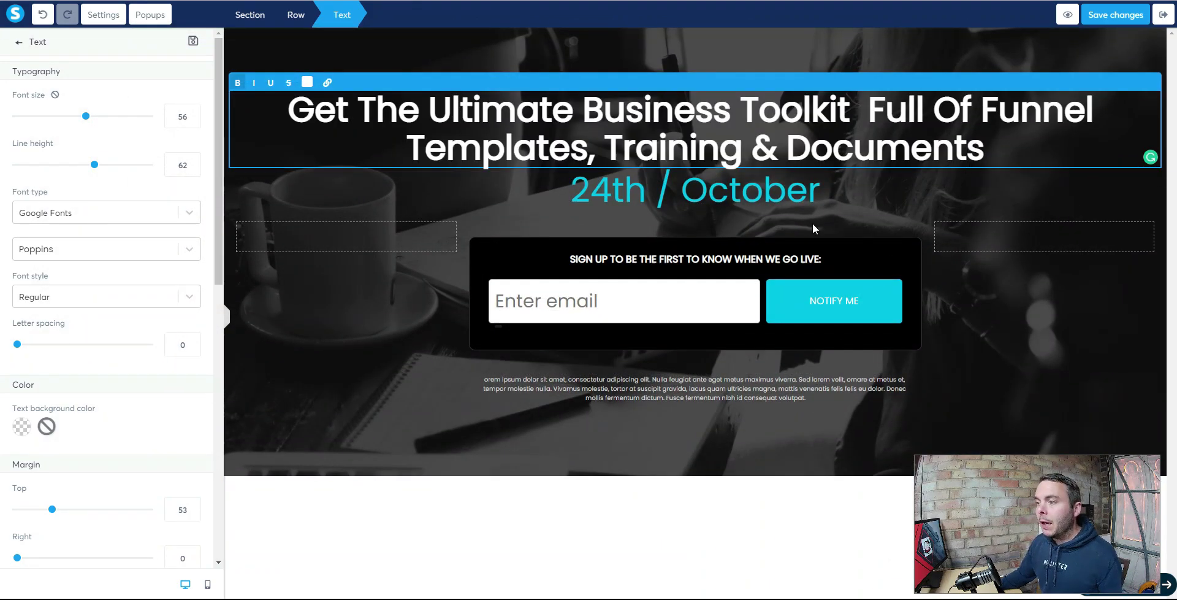
{"action": "left_click", "coordinate": [776, 191]}
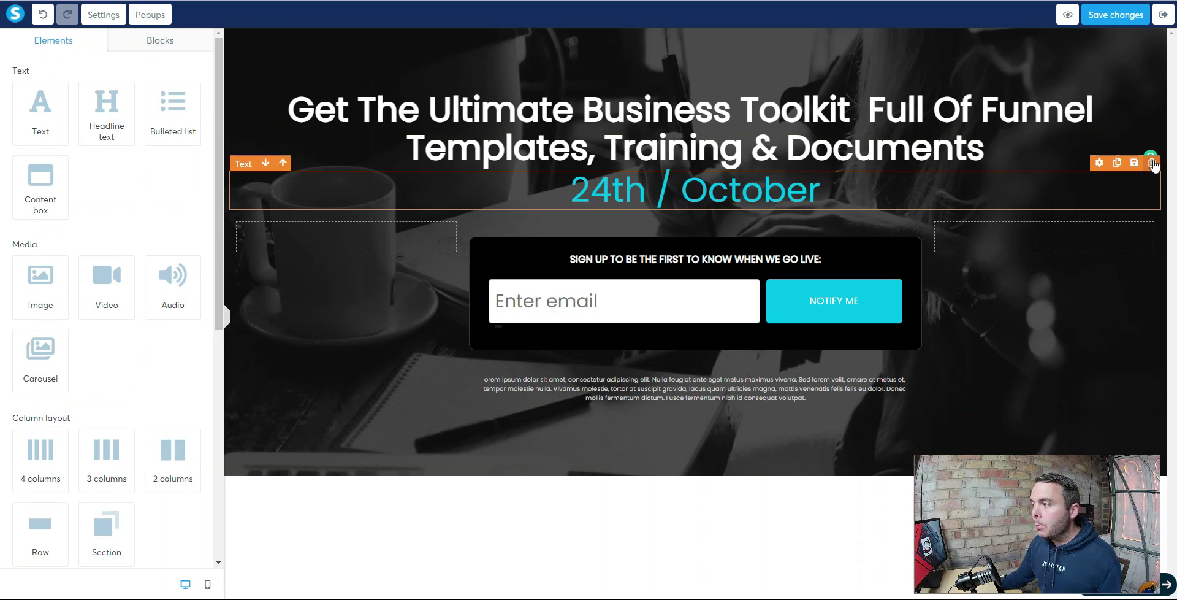
- Delete the 24th / October date line and rewrite the form heading
{"action": "left_click", "coordinate": [1153, 163]}
{"action": "left_click", "coordinate": [642, 37]}
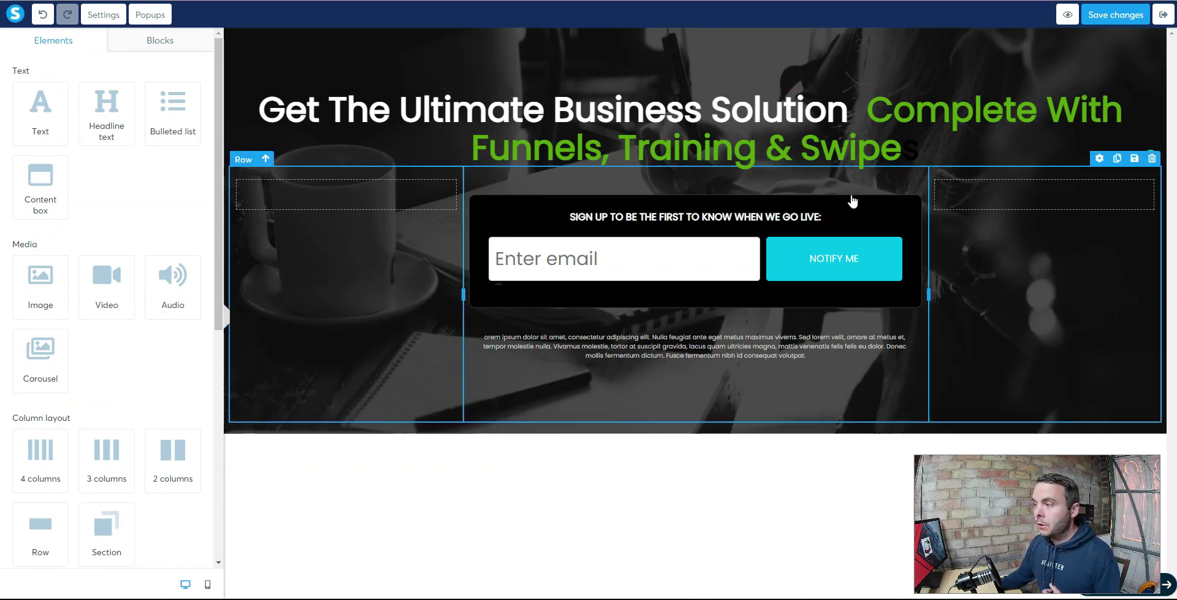
{"action": "type", "text": "s"}
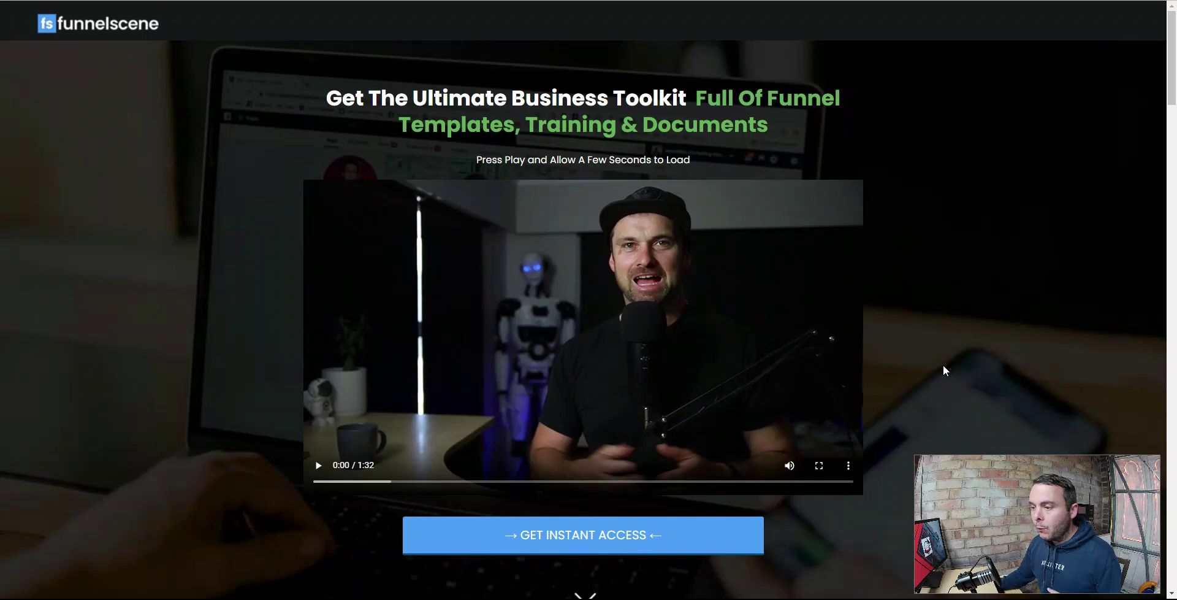
{"action": "scroll", "coordinate": [944, 364], "scroll_direction": "down", "scroll_amount": 4}
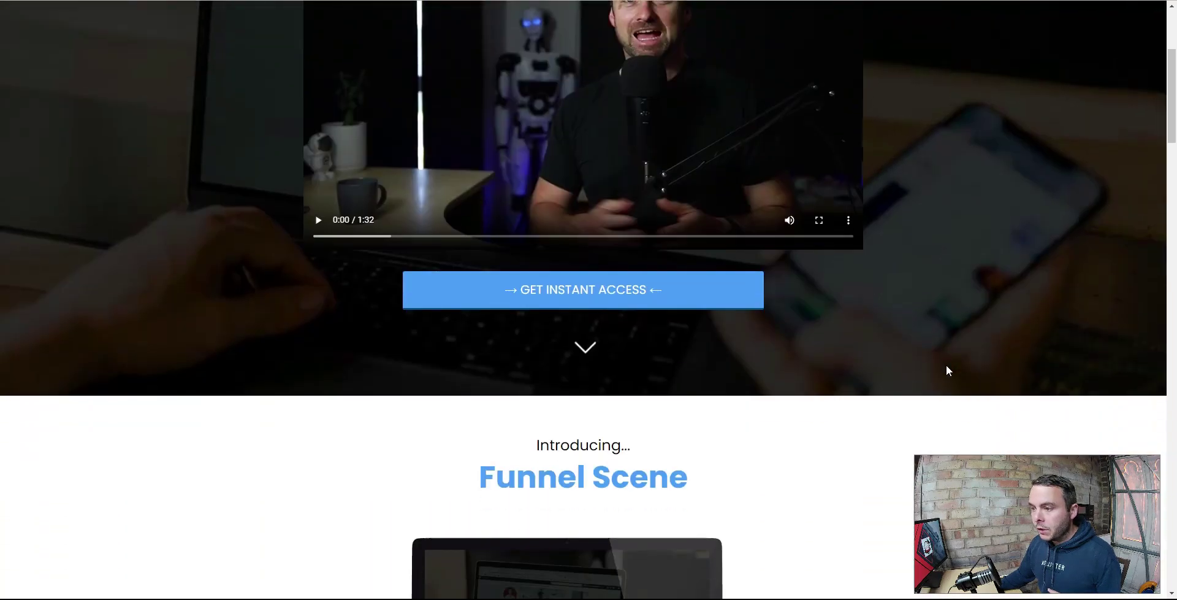
{"action": "scroll", "coordinate": [767, 336], "scroll_direction": "down", "scroll_amount": 5}
{"action": "scroll", "coordinate": [767, 336], "scroll_direction": "down", "scroll_amount": 5}
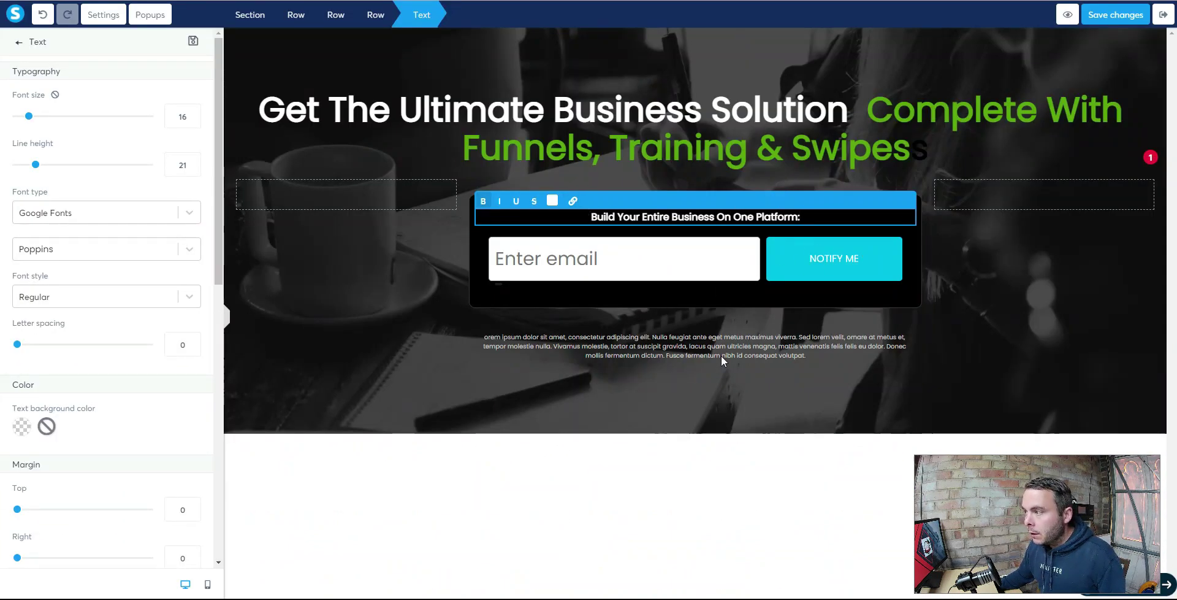
{"action": "left_click", "coordinate": [579, 338]}
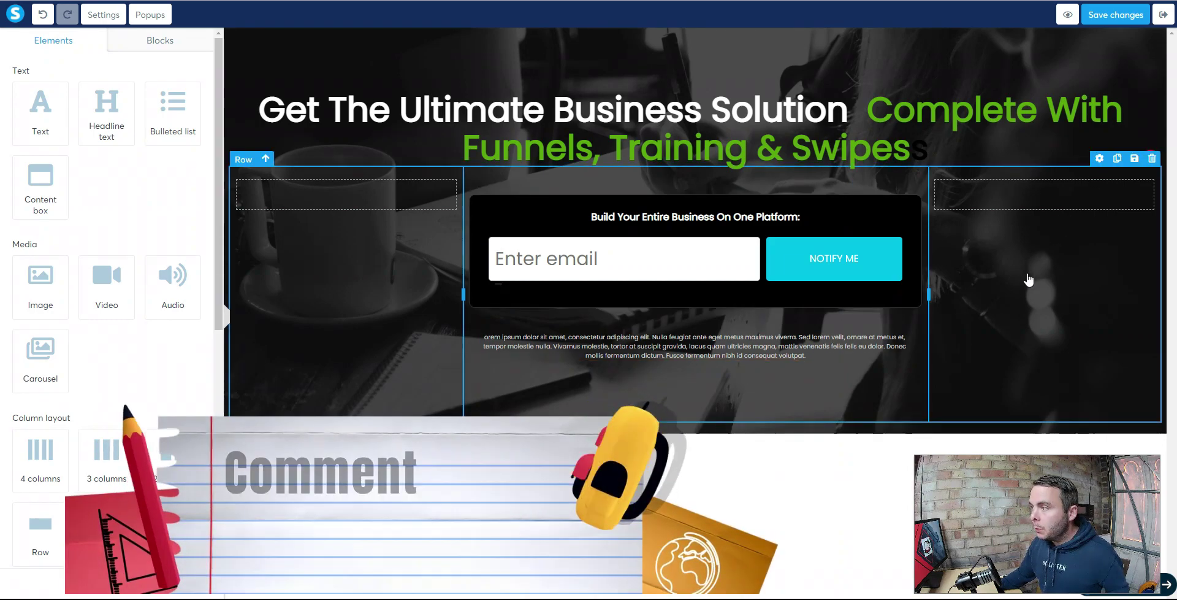
- Save the squeeze page, check its mobile layout, and return to desktop view
{"action": "left_click", "coordinate": [1114, 18]}
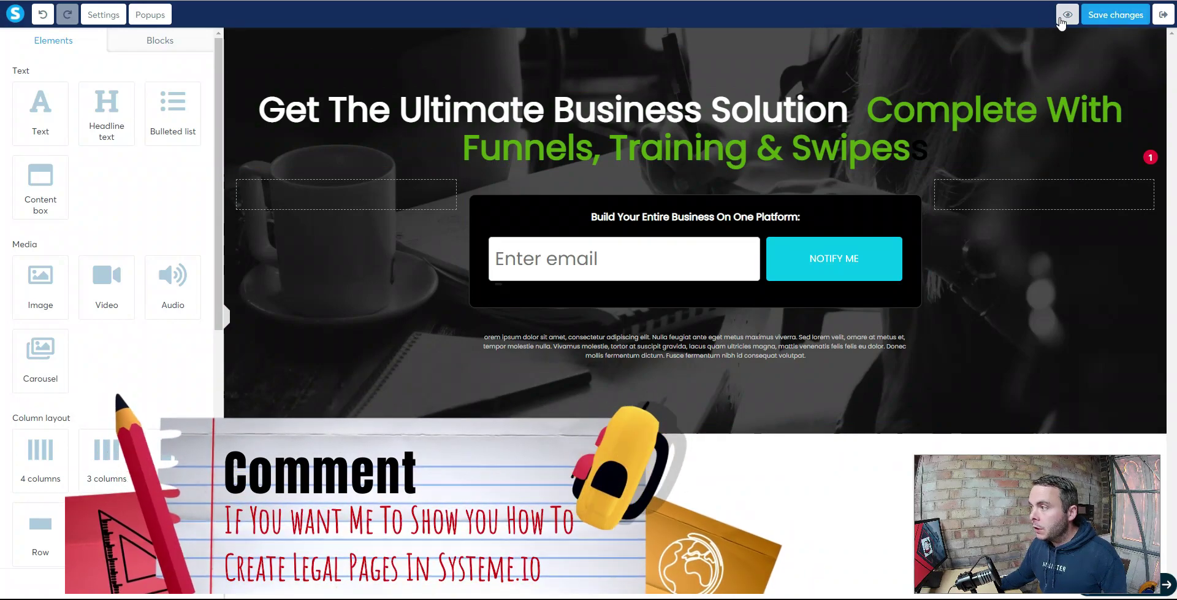
{"action": "left_click", "coordinate": [207, 583]}
{"action": "mouse_move", "coordinate": [697, 193]}
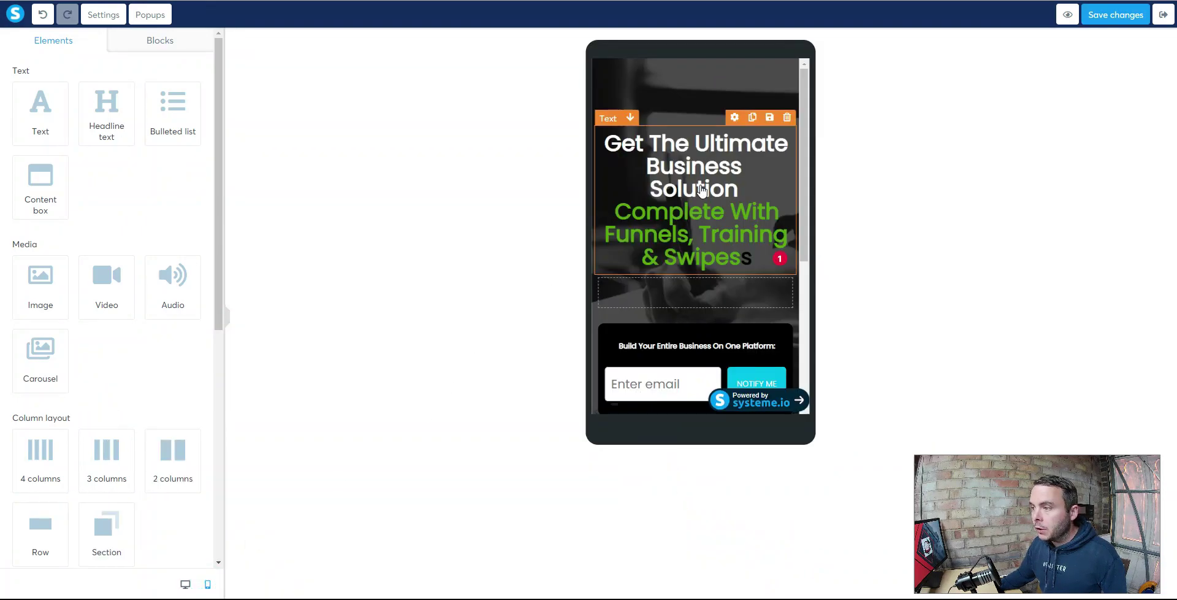
{"action": "left_click", "coordinate": [687, 98]}
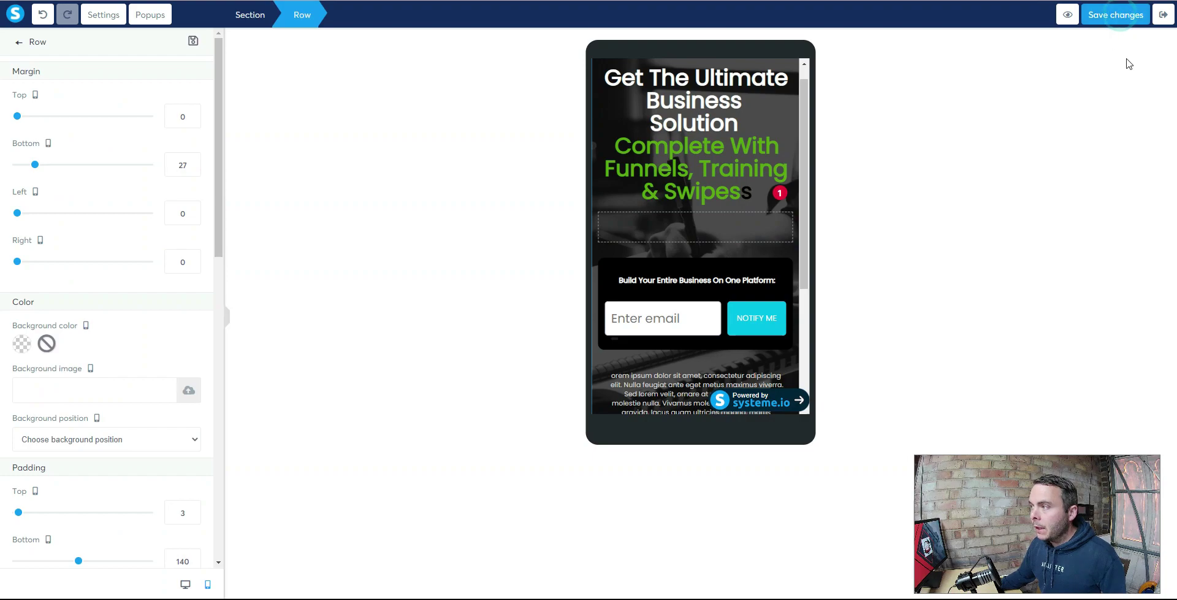
{"action": "left_click", "coordinate": [1113, 18]}
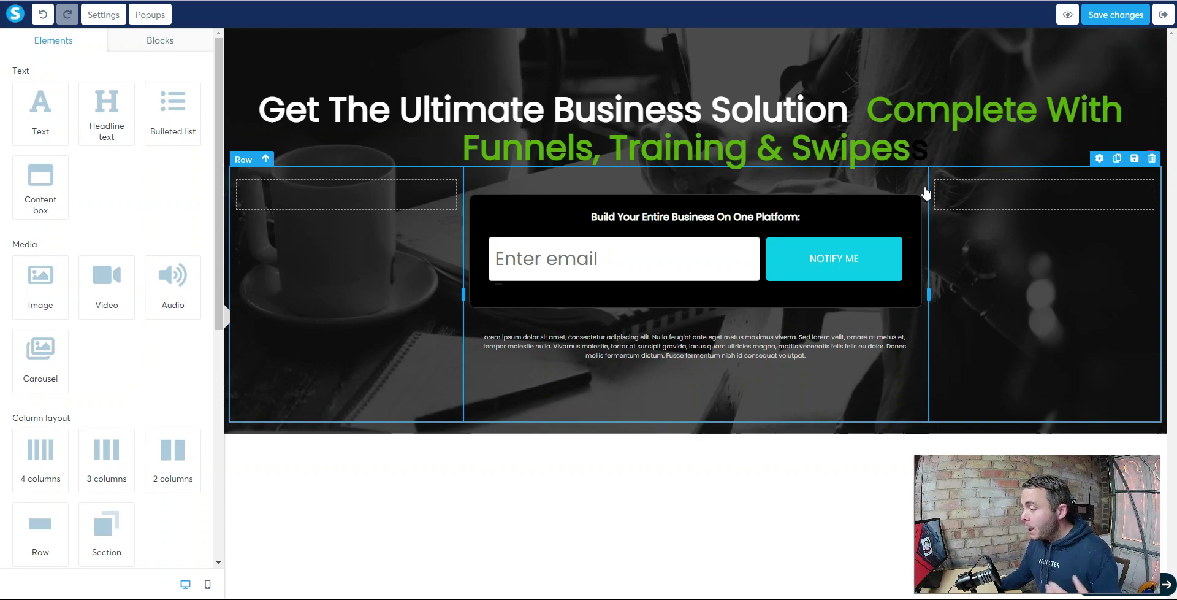
- Make the NOTIFY ME button open the pasted Funnel Scene affiliate URL in the same window
{"action": "left_click", "coordinate": [871, 243]}
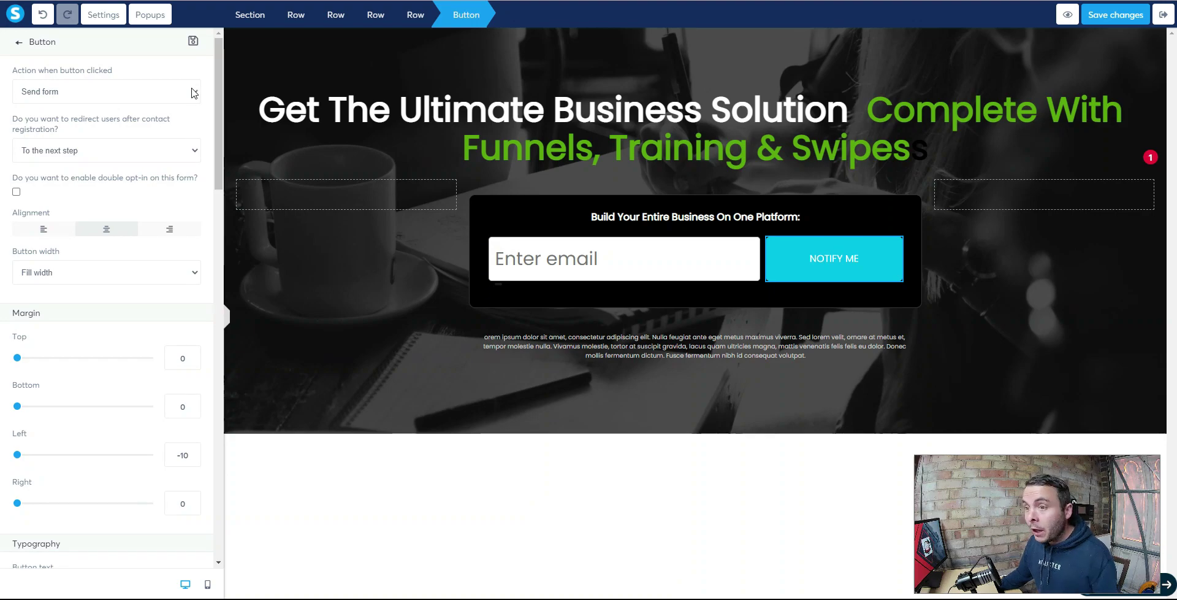
{"action": "left_click", "coordinate": [192, 89]}
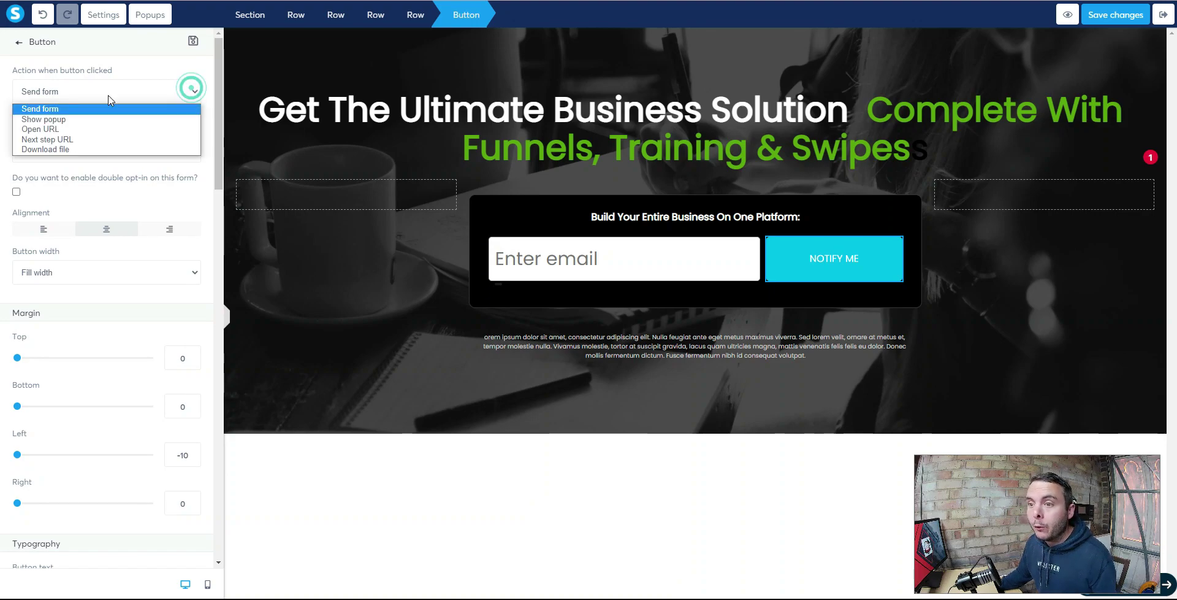
{"action": "left_click", "coordinate": [43, 129]}
{"action": "left_click", "coordinate": [74, 138]}
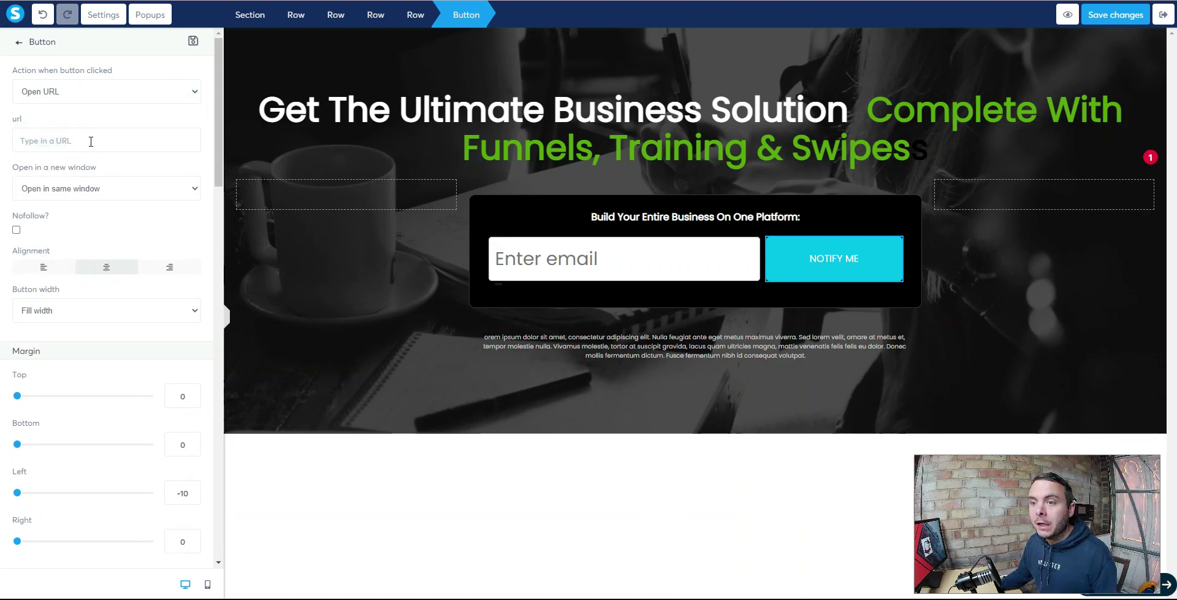
{"action": "key", "text": "ctrl+v"}
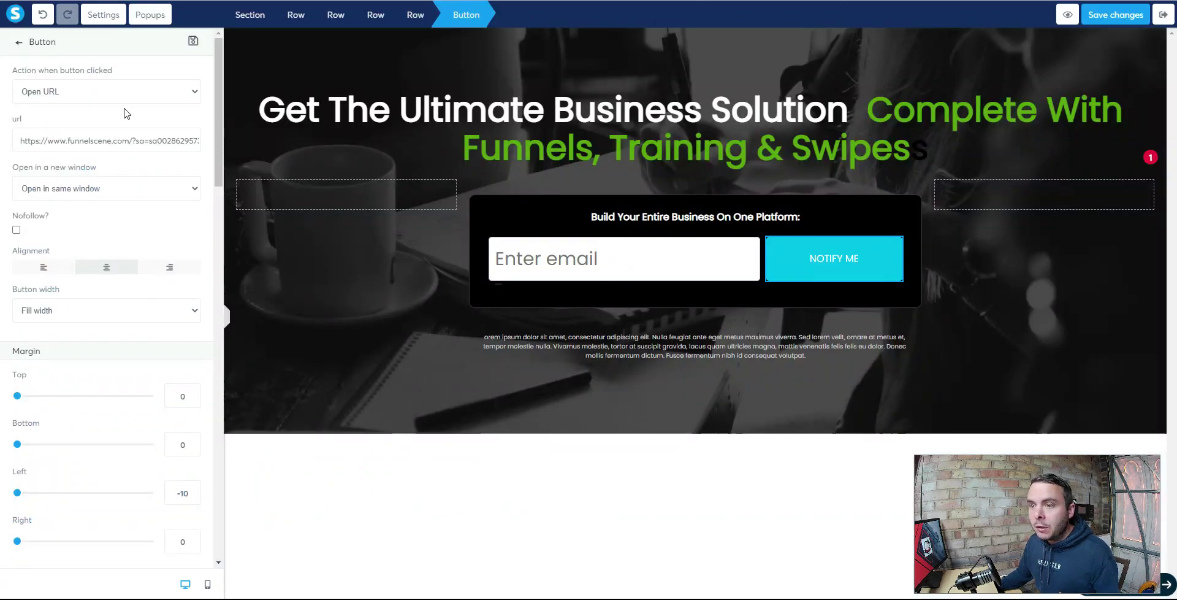
{"action": "left_click", "coordinate": [188, 188]}
{"action": "left_click", "coordinate": [188, 188]}
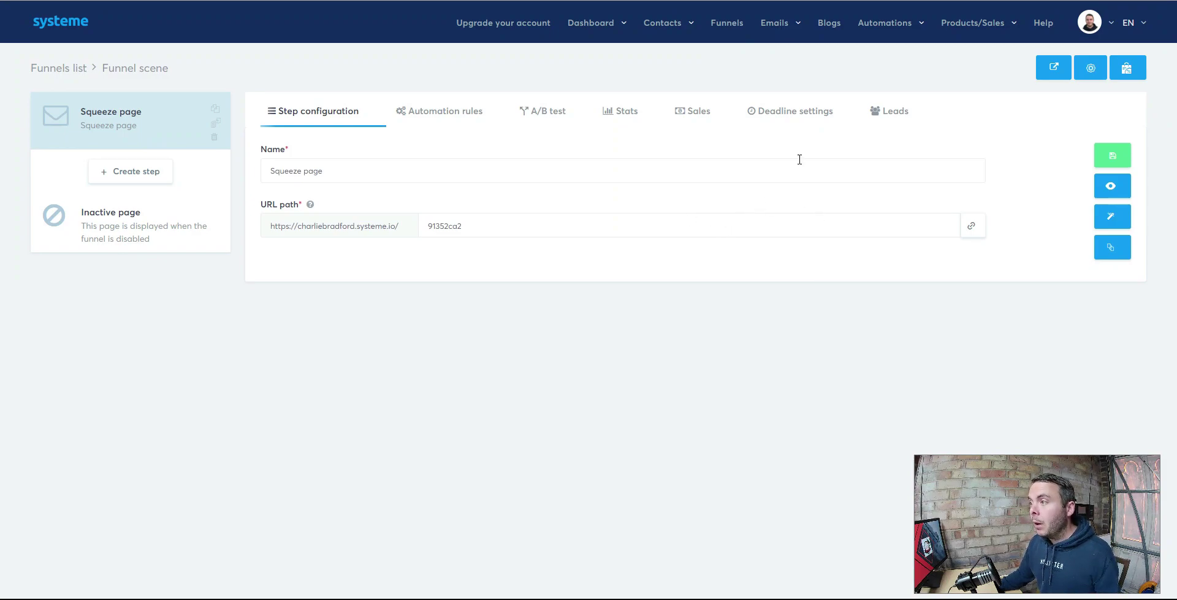
{"action": "mouse_move", "coordinate": [775, 22]}
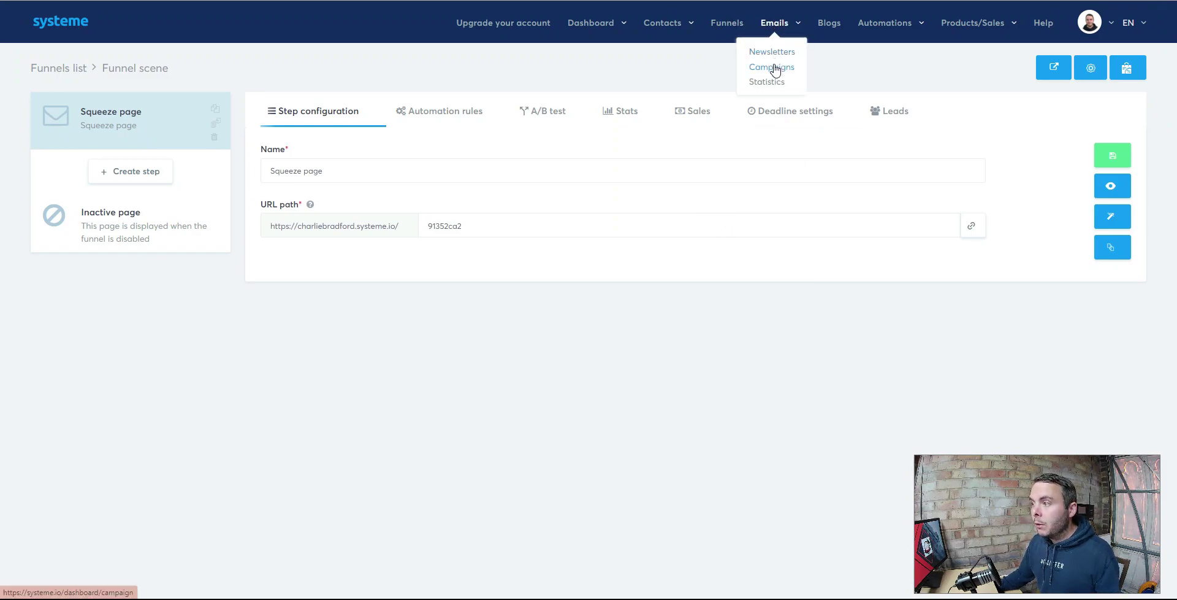
- Create a 'Funnel Scene' email campaign, open it, and start adding its first email
{"action": "left_click", "coordinate": [774, 65]}
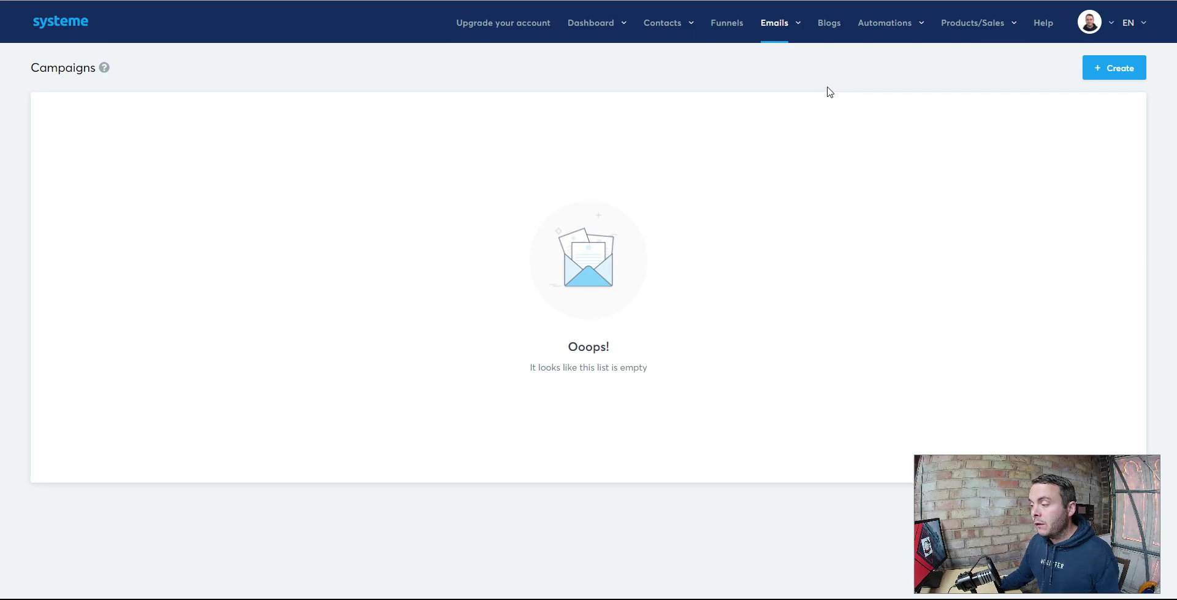
{"action": "left_click", "coordinate": [1097, 77]}
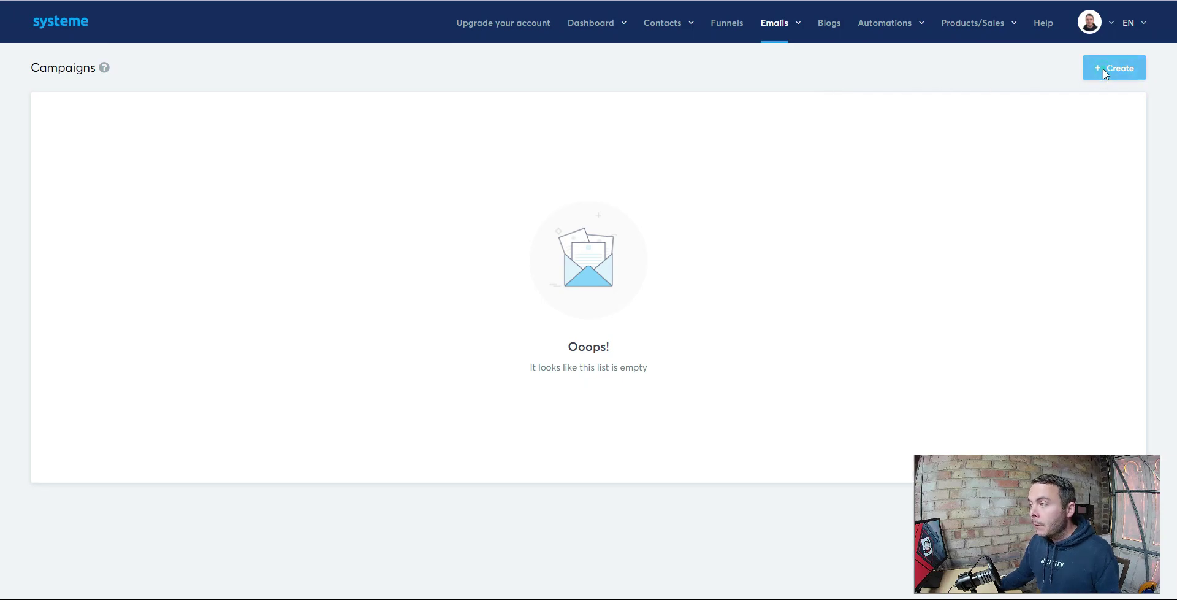
{"action": "left_click", "coordinate": [521, 187]}
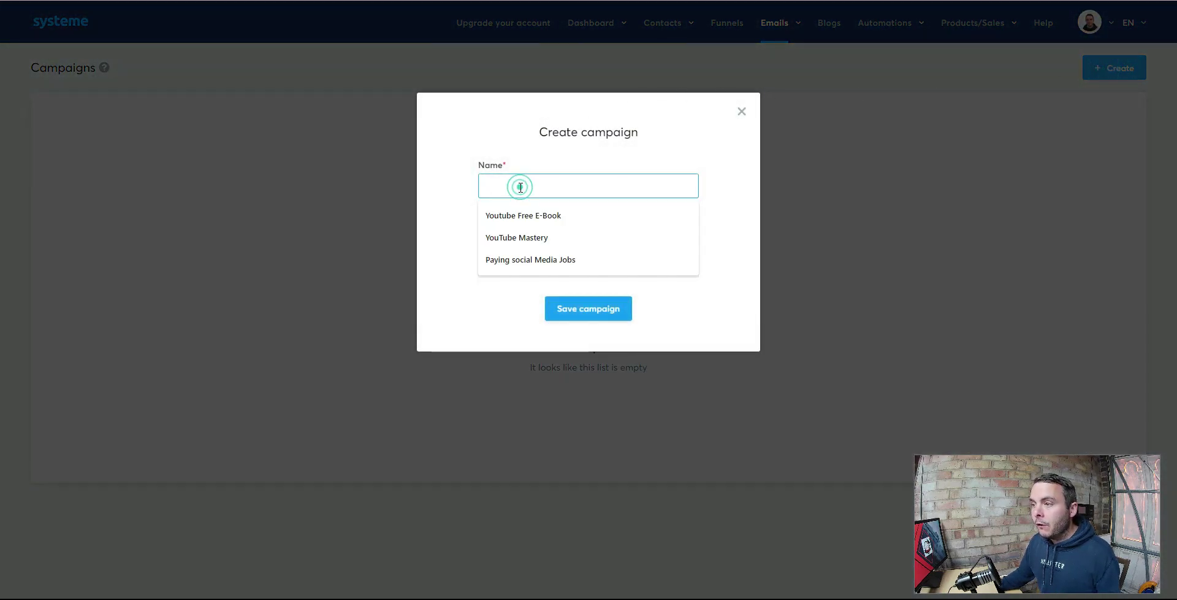
{"action": "type", "text": "F"}
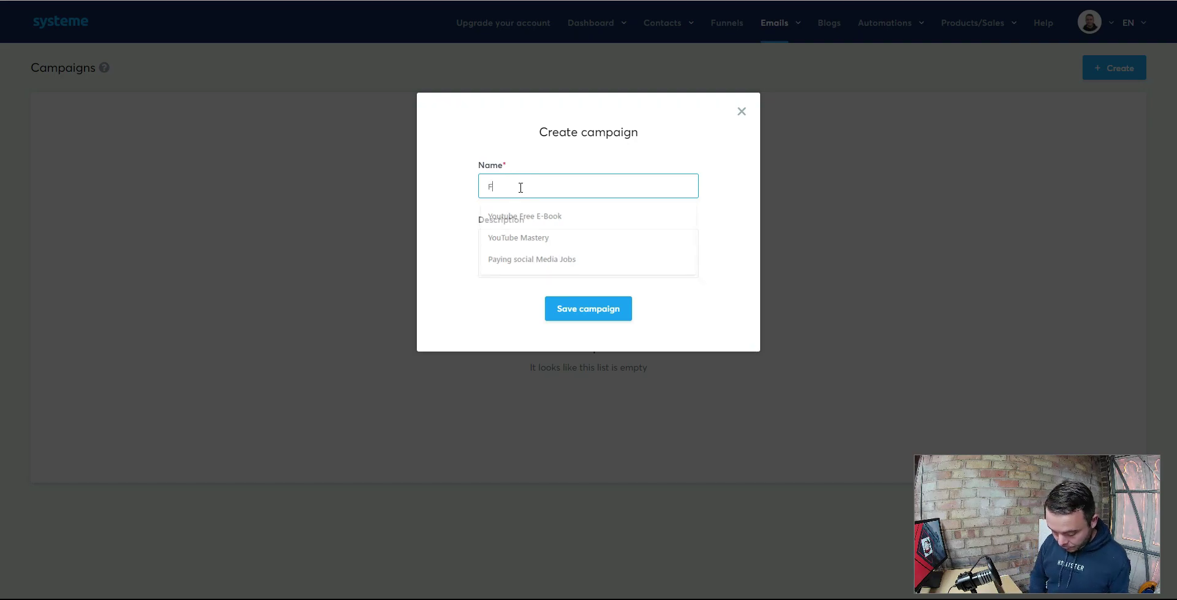
{"action": "type", "text": "unnel Scene"}
{"action": "key", "text": "Return"}
{"action": "mouse_move", "coordinate": [588, 137]}
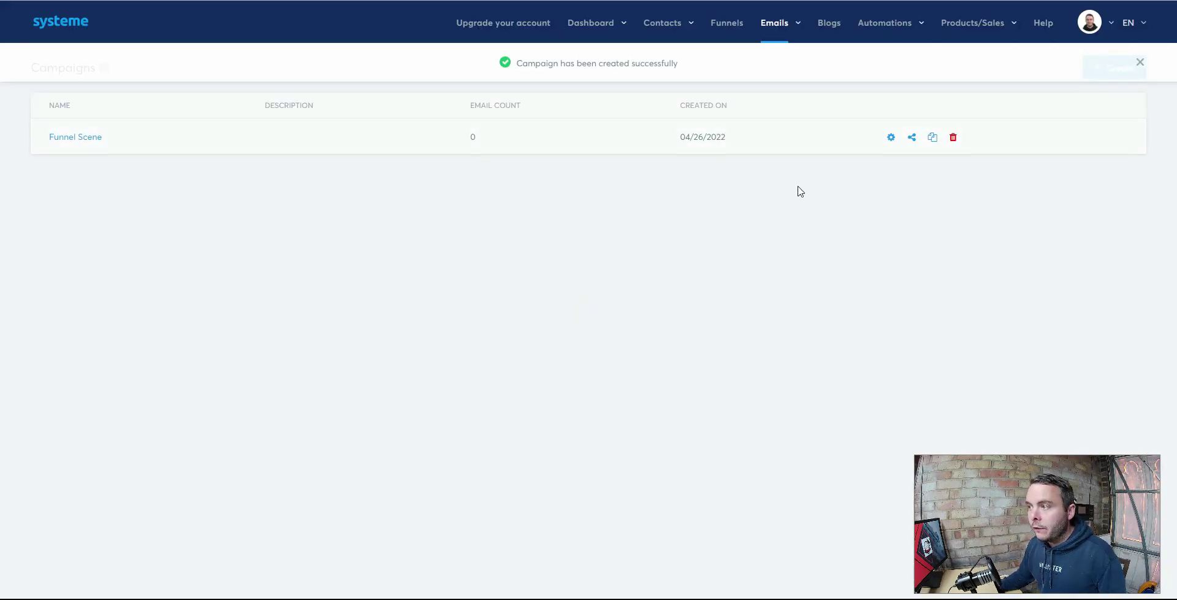
{"action": "left_click", "coordinate": [891, 137]}
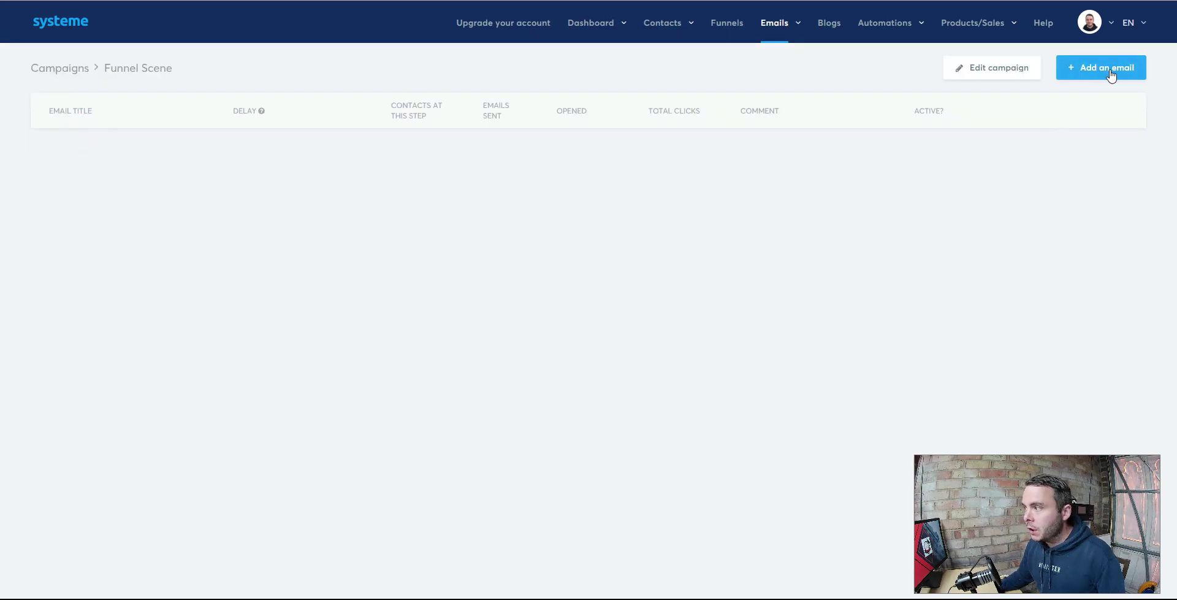
{"action": "left_click", "coordinate": [1109, 70]}
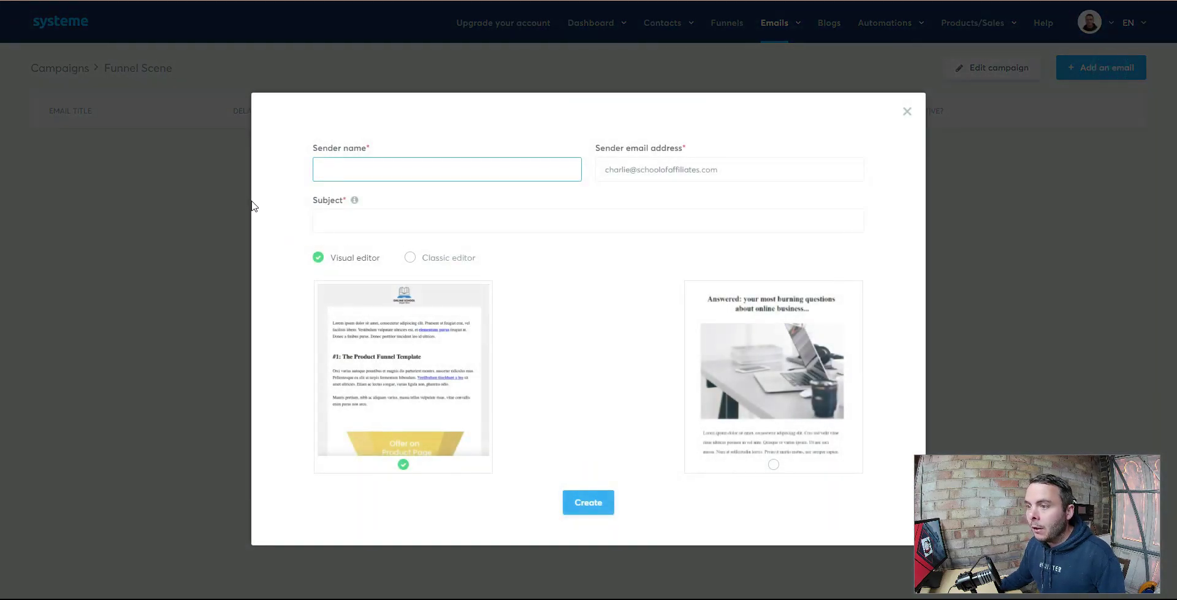
- Create a classic-editor email with the suggested sender name and subject 'The Ultimate Business Solution'
{"action": "left_click", "coordinate": [342, 168]}
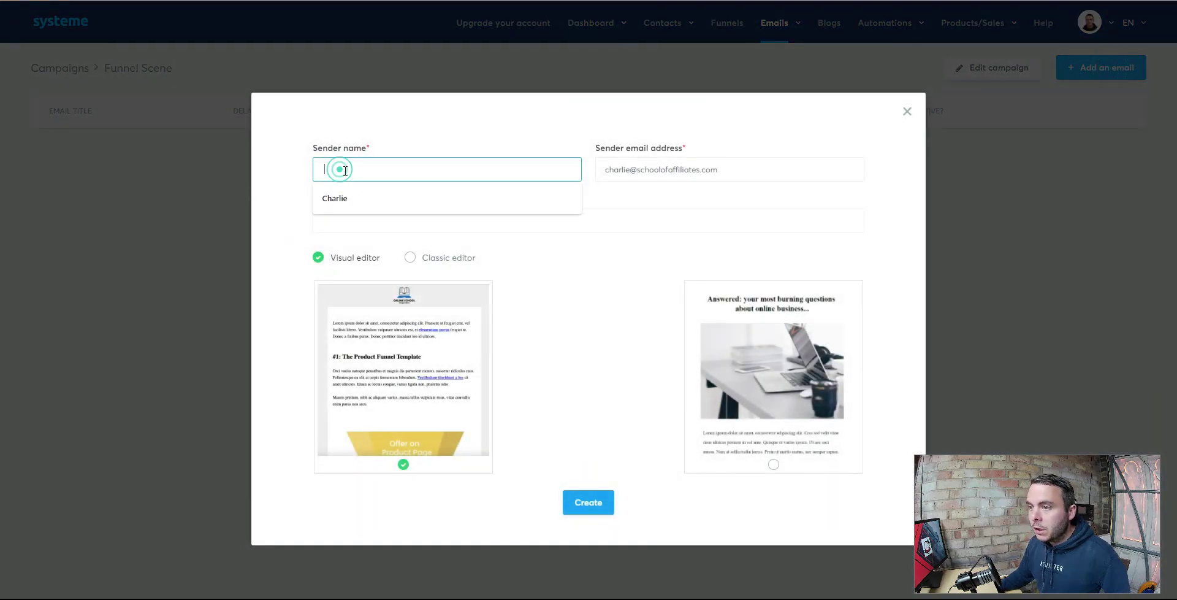
{"action": "left_click", "coordinate": [341, 194]}
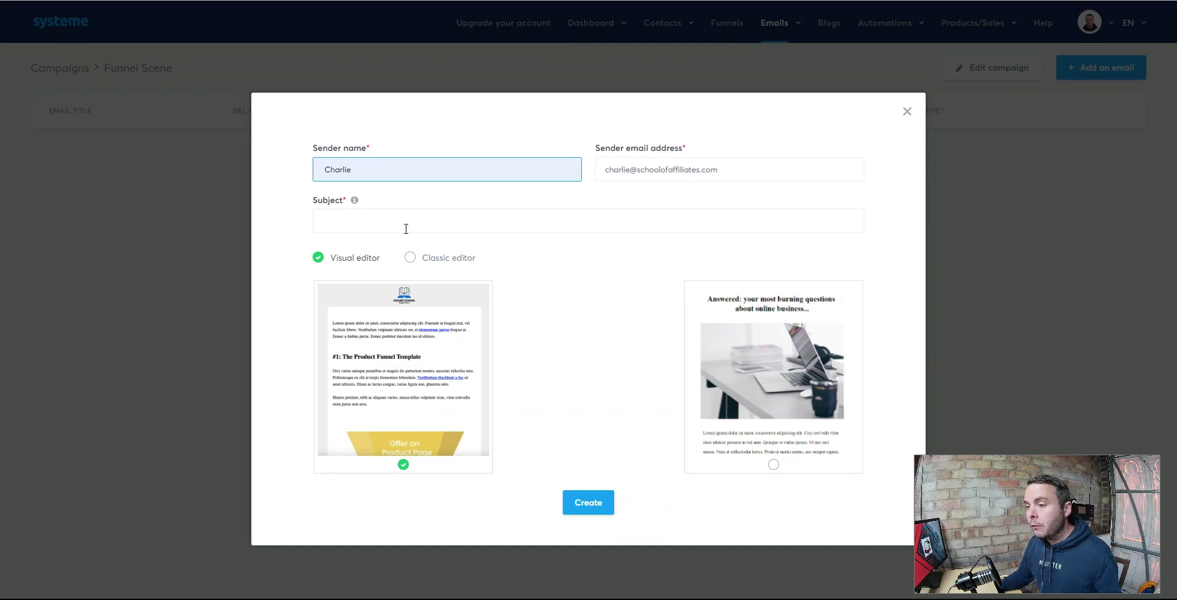
{"action": "left_click", "coordinate": [351, 220]}
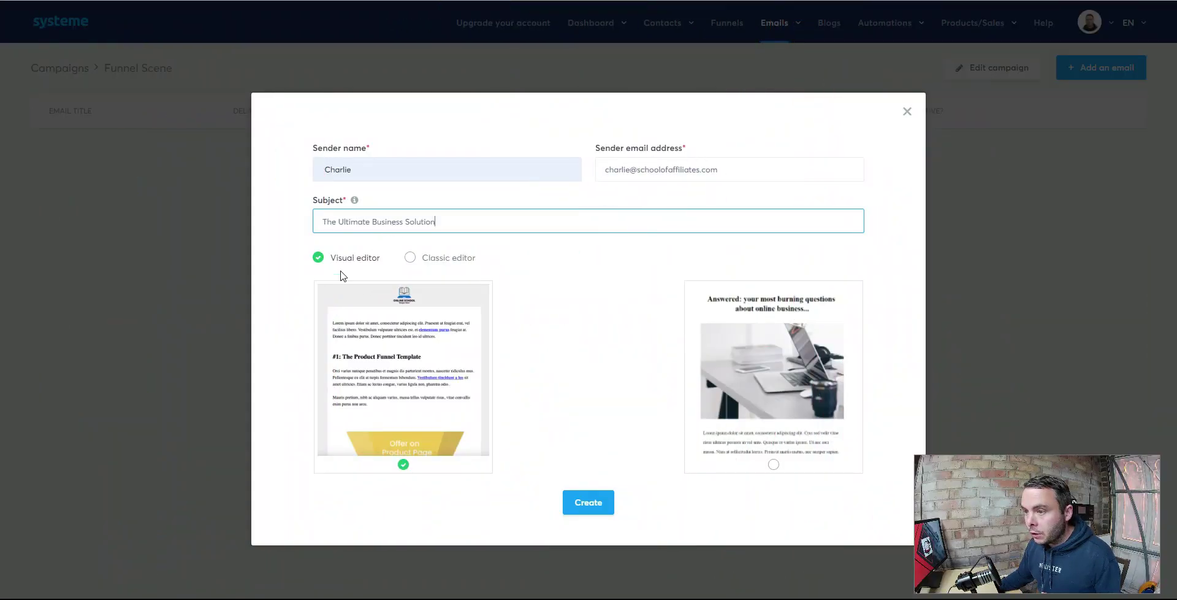
{"action": "left_click", "coordinate": [409, 258]}
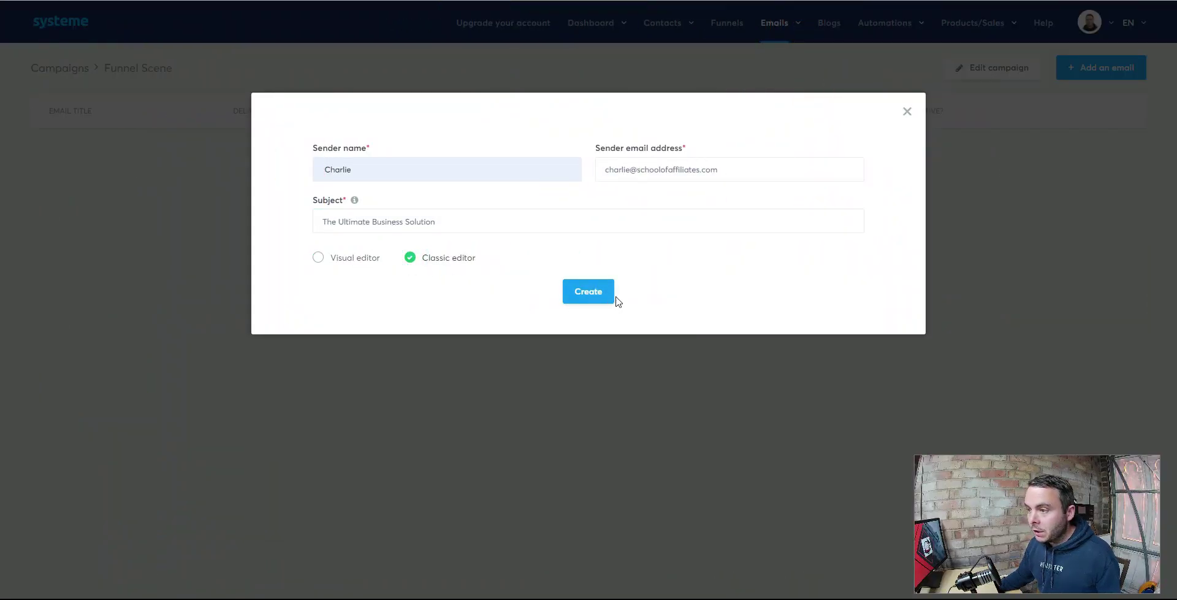
{"action": "left_click", "coordinate": [584, 291]}
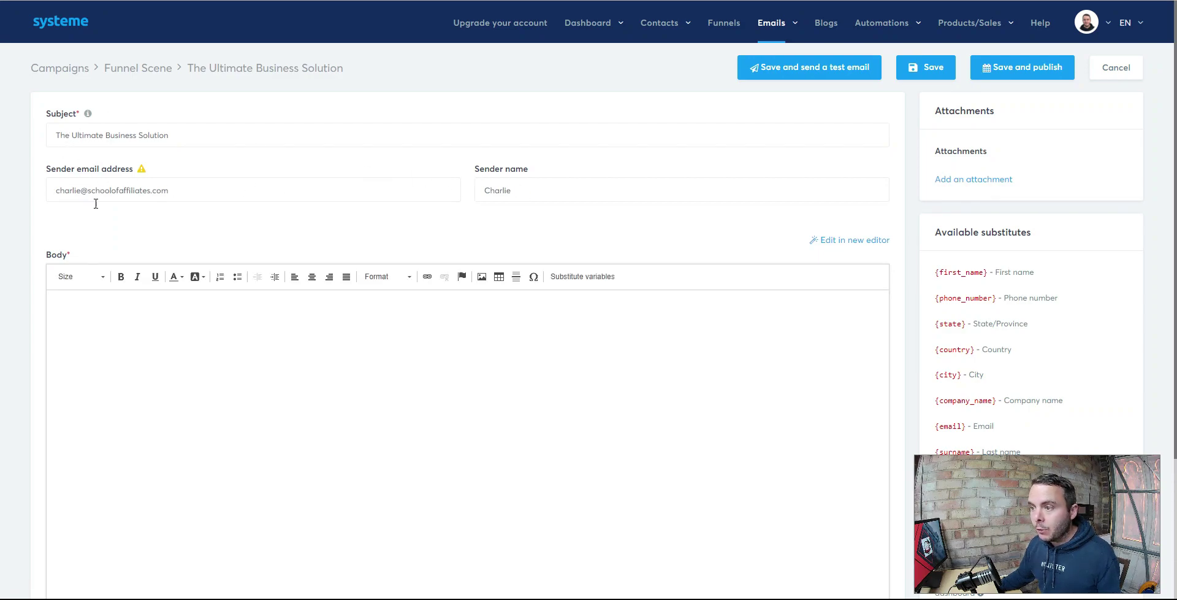
- Begin the email body with 'Hey', trying then discarding the First name variable
{"action": "scroll", "coordinate": [454, 261], "scroll_direction": "down", "scroll_amount": 2}
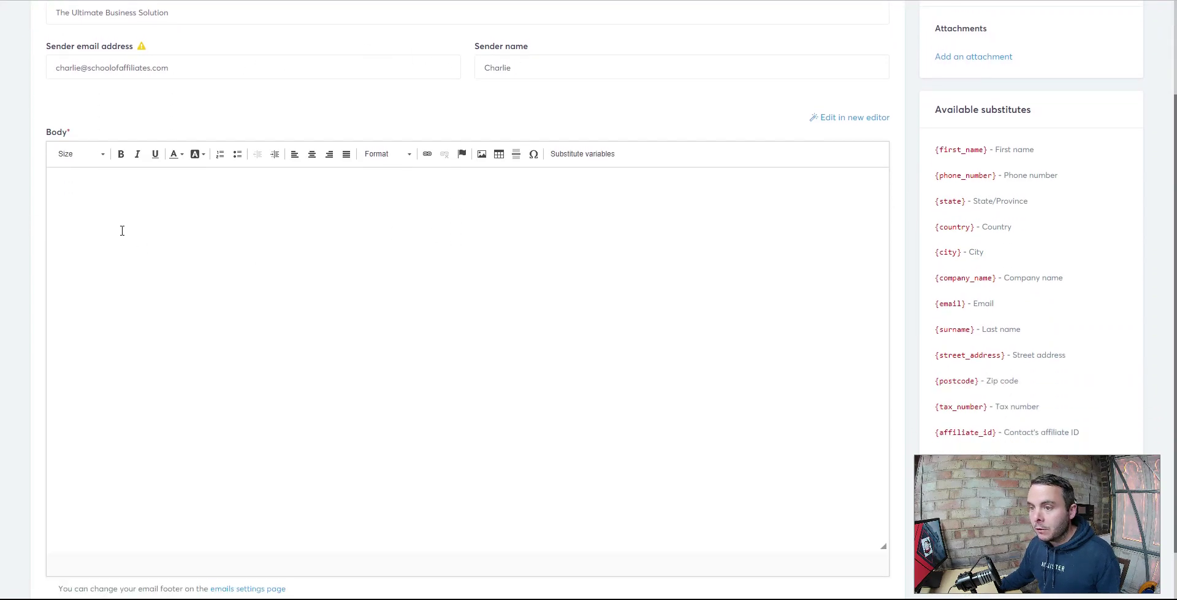
{"action": "left_click", "coordinate": [112, 211]}
{"action": "type", "text": "He"}
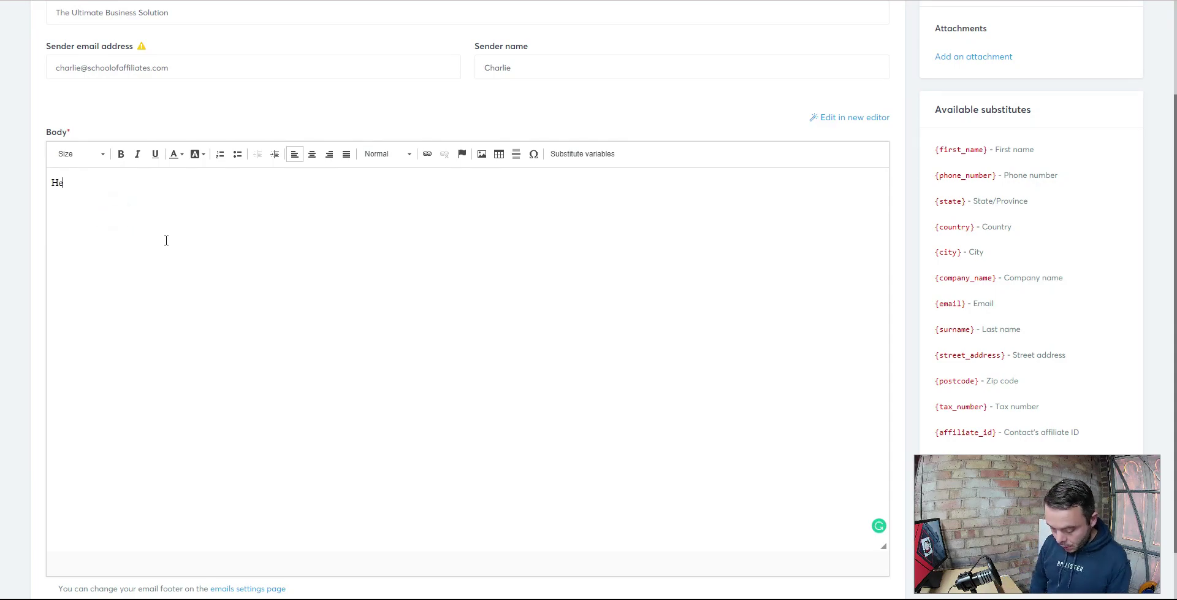
{"action": "type", "text": "y"}
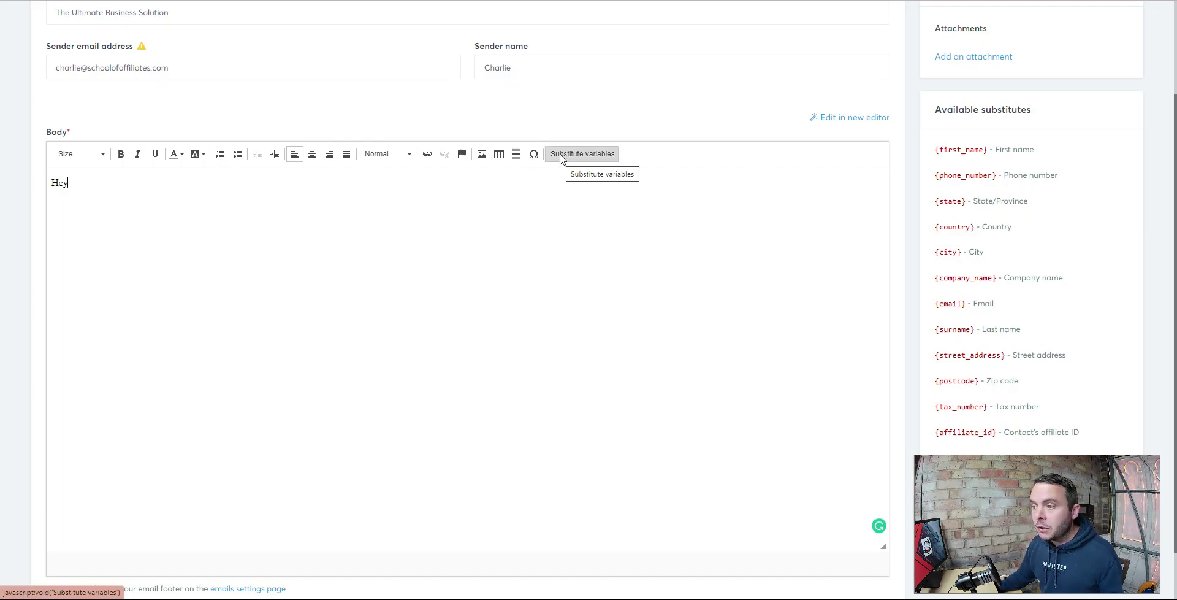
{"action": "left_click", "coordinate": [591, 155]}
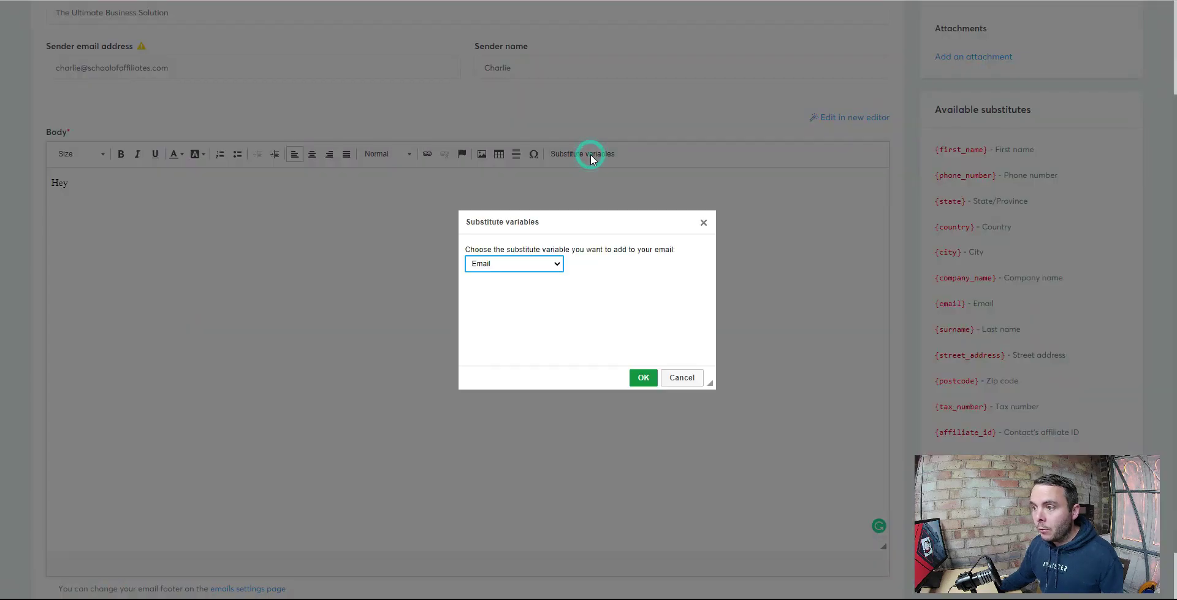
{"action": "left_click", "coordinate": [554, 265]}
{"action": "left_click", "coordinate": [509, 287]}
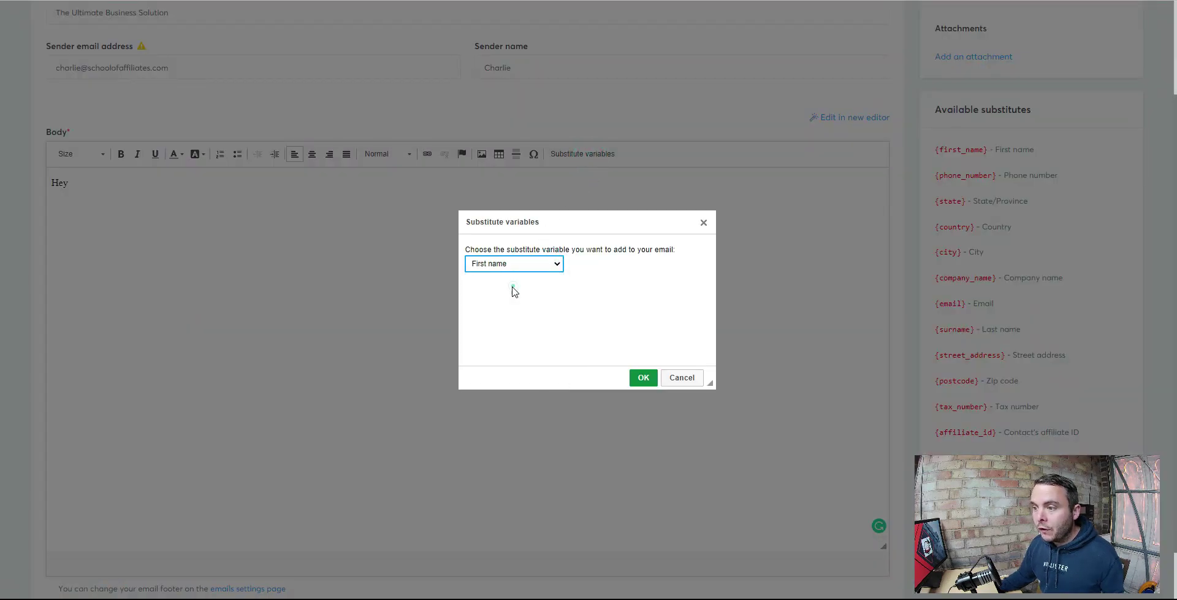
{"action": "left_click", "coordinate": [703, 222]}
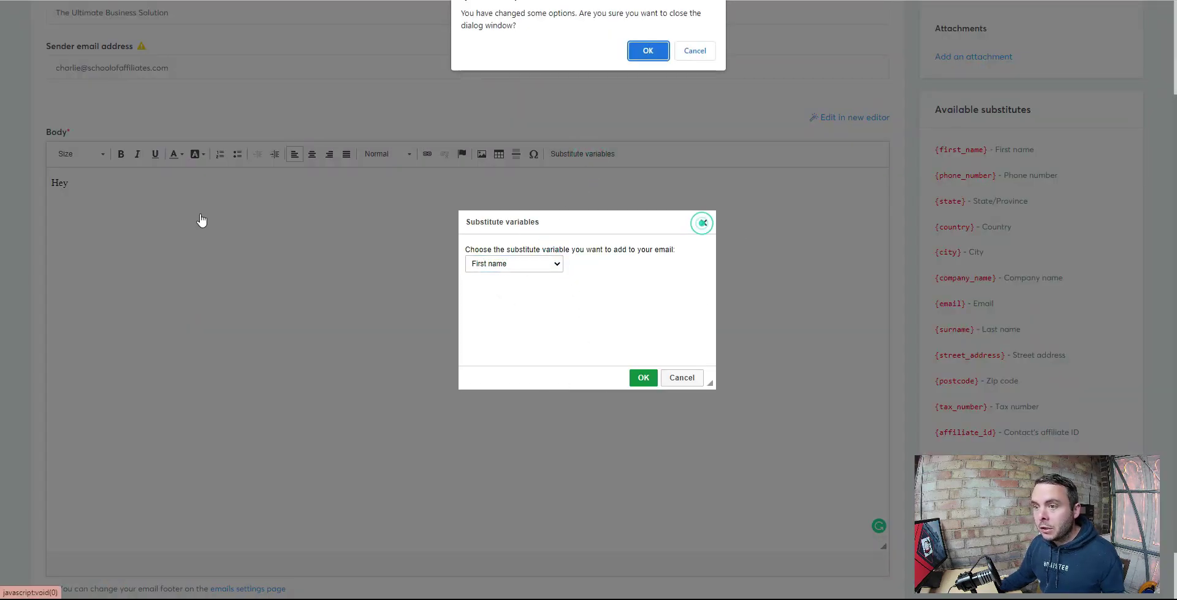
{"action": "left_click", "coordinate": [648, 51]}
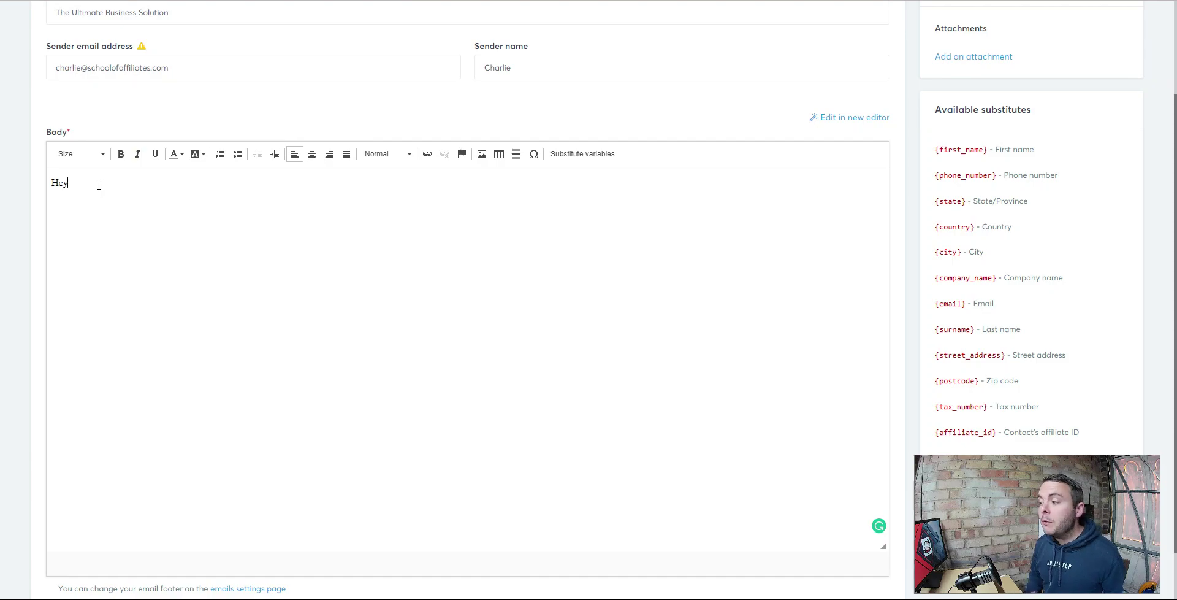
- Finish the greeting introducing the sender from School Of Affiliates and apply Grammarly's corrections
{"action": "type", "text": "it's Charlie here from School Of Affiliates,"}
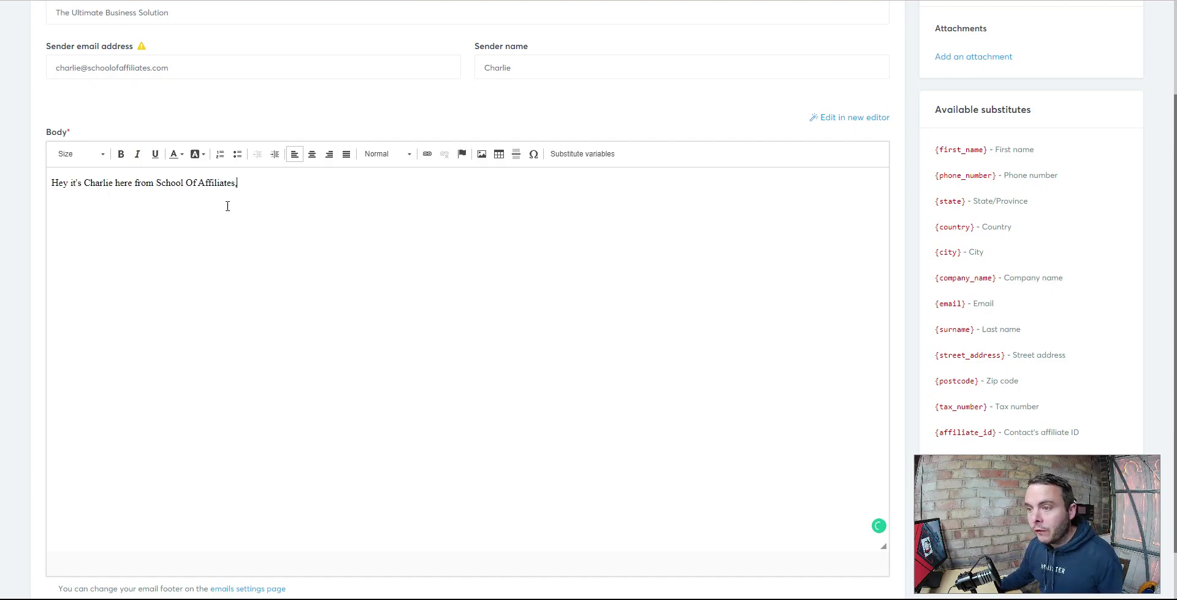
{"action": "key", "text": "Return"}
{"action": "key", "text": "Return"}
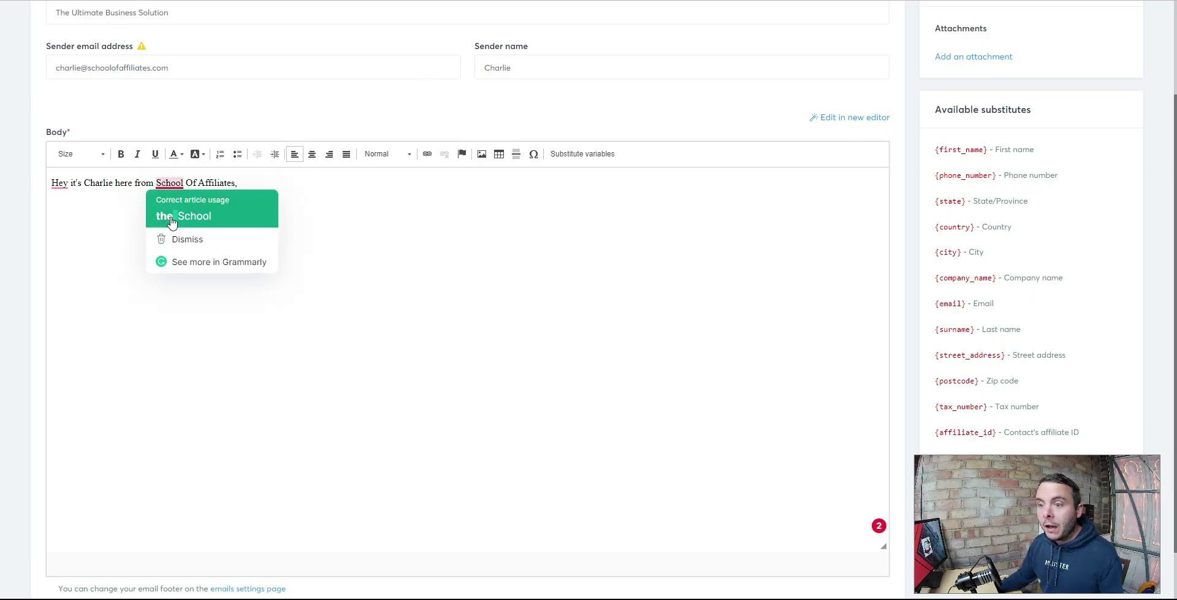
{"action": "left_click", "coordinate": [170, 214]}
{"action": "left_click", "coordinate": [66, 206]}
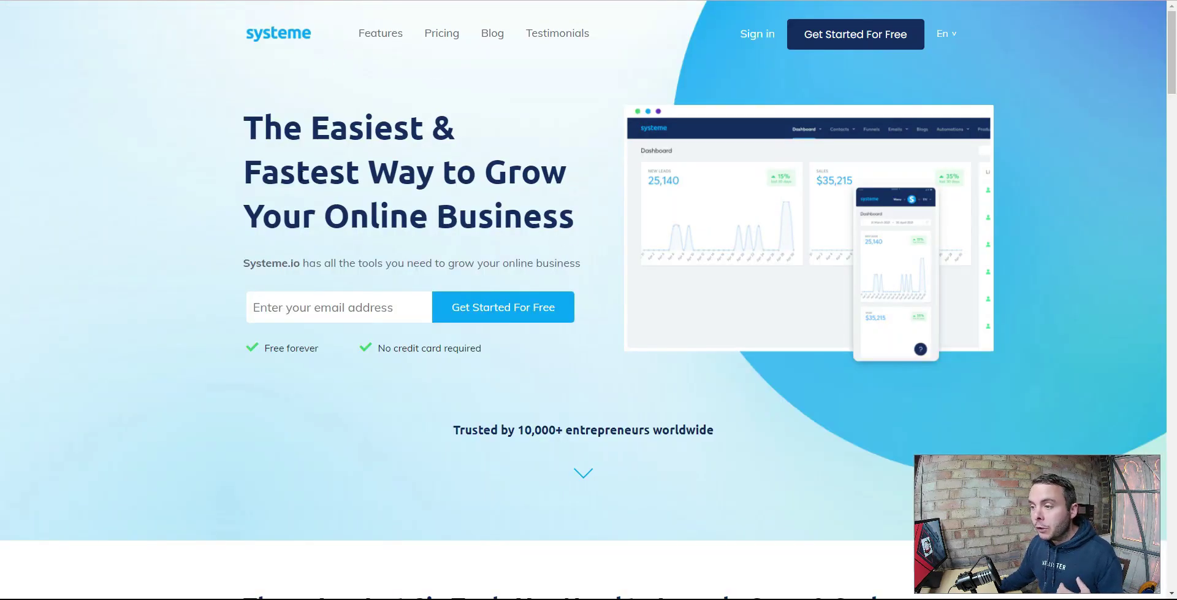
- Leave blank lines beneath the greeting line in the email body
{"action": "scroll", "coordinate": [487, 279], "scroll_direction": "down", "scroll_amount": 1}
{"action": "scroll", "coordinate": [486, 279], "scroll_direction": "down", "scroll_amount": 1}
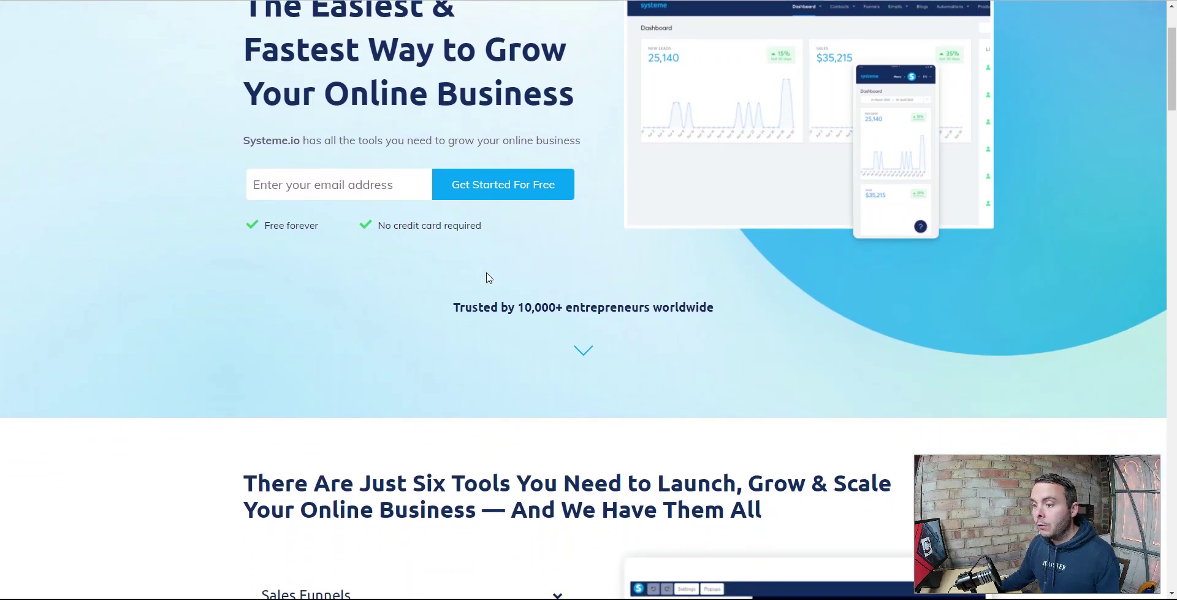
{"action": "scroll", "coordinate": [487, 276], "scroll_direction": "down", "scroll_amount": 2}
{"action": "scroll", "coordinate": [487, 273], "scroll_direction": "down", "scroll_amount": 2}
{"action": "scroll", "coordinate": [488, 275], "scroll_direction": "down", "scroll_amount": 2}
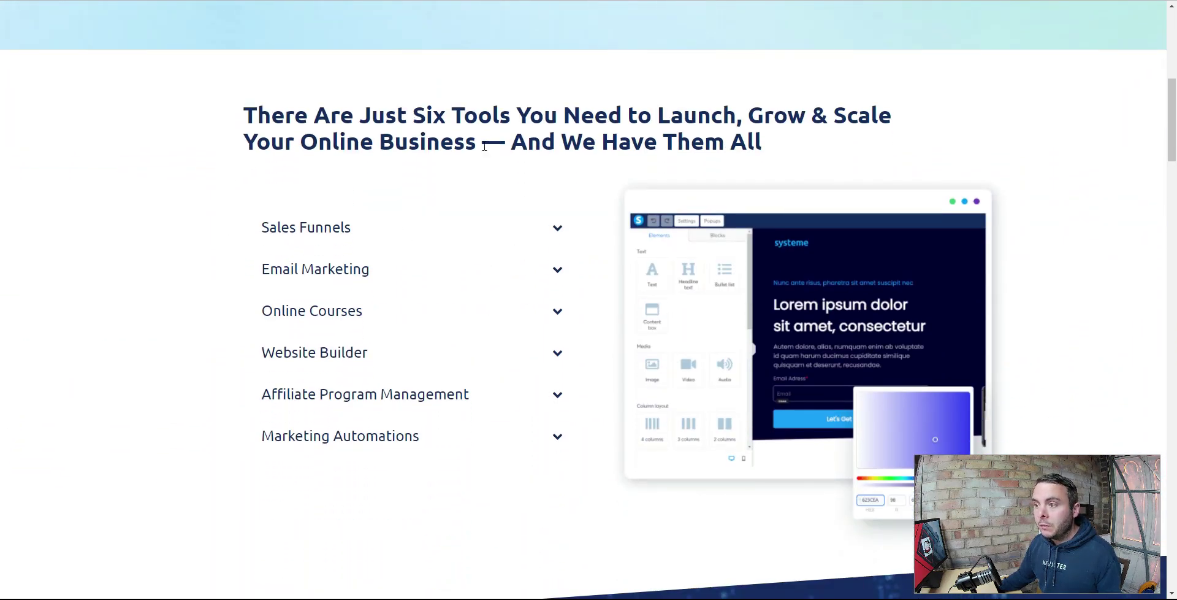
{"action": "scroll", "coordinate": [457, 365], "scroll_direction": "down", "scroll_amount": 5}
{"action": "scroll", "coordinate": [458, 365], "scroll_direction": "up", "scroll_amount": 5}
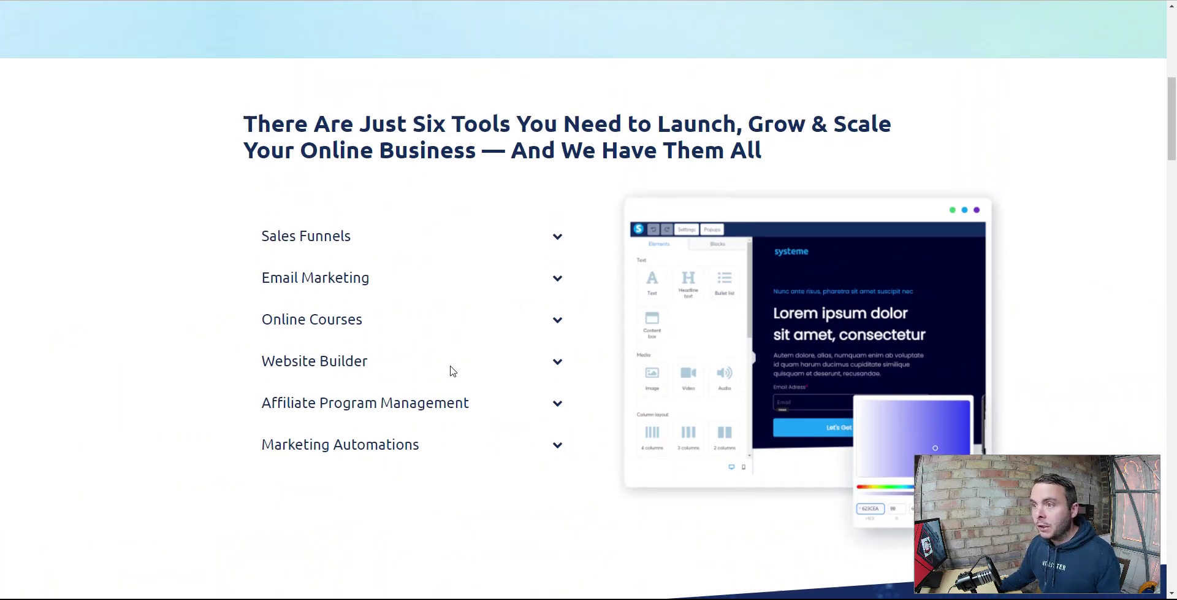
{"action": "scroll", "coordinate": [450, 368], "scroll_direction": "up", "scroll_amount": 5}
{"action": "key", "text": "Return"}
{"action": "key", "text": "Return"}
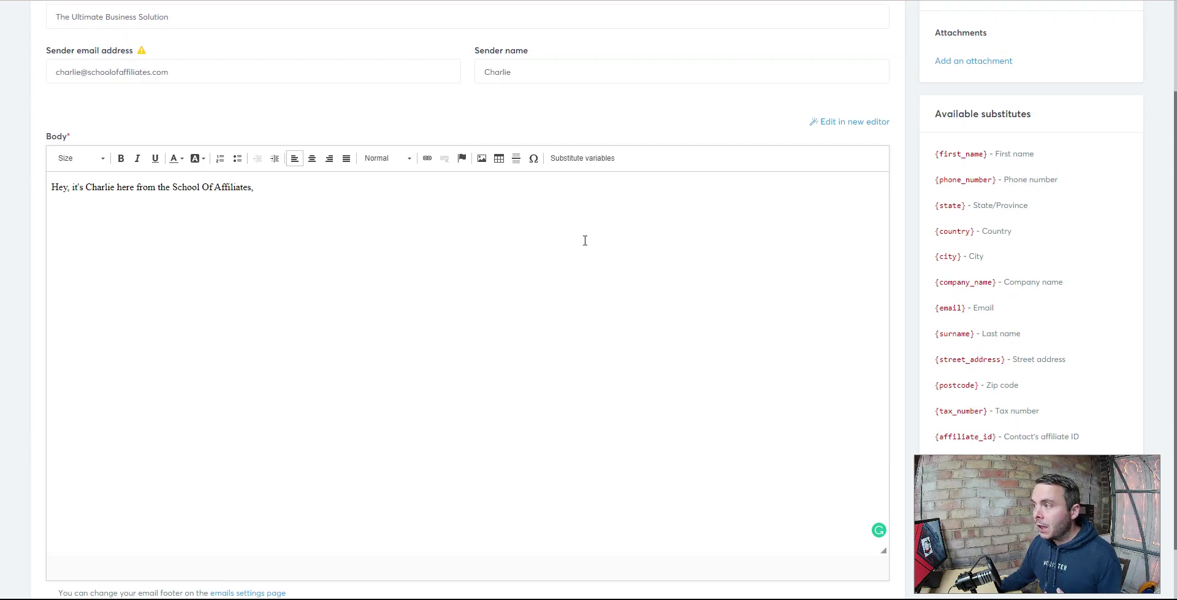
- Publish 'The Ultimate Business Solution' email with a 0-minute delay, dismissing an extra new-email form
{"action": "scroll", "coordinate": [587, 242], "scroll_direction": "up", "scroll_amount": 2}
{"action": "left_click", "coordinate": [1030, 68]}
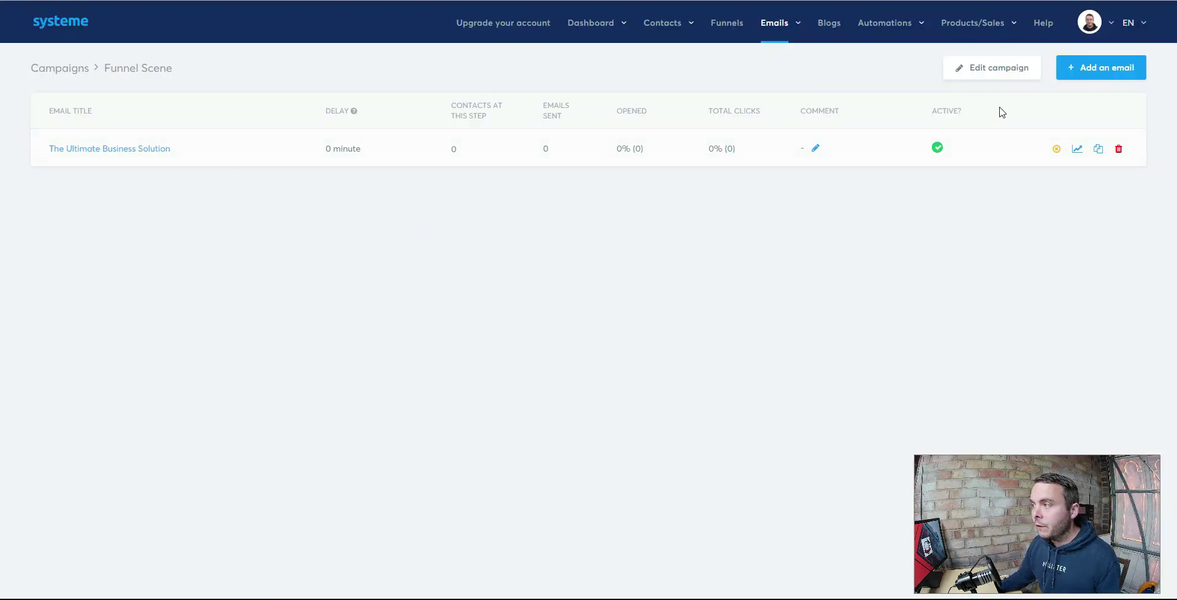
{"action": "left_click", "coordinate": [1091, 69]}
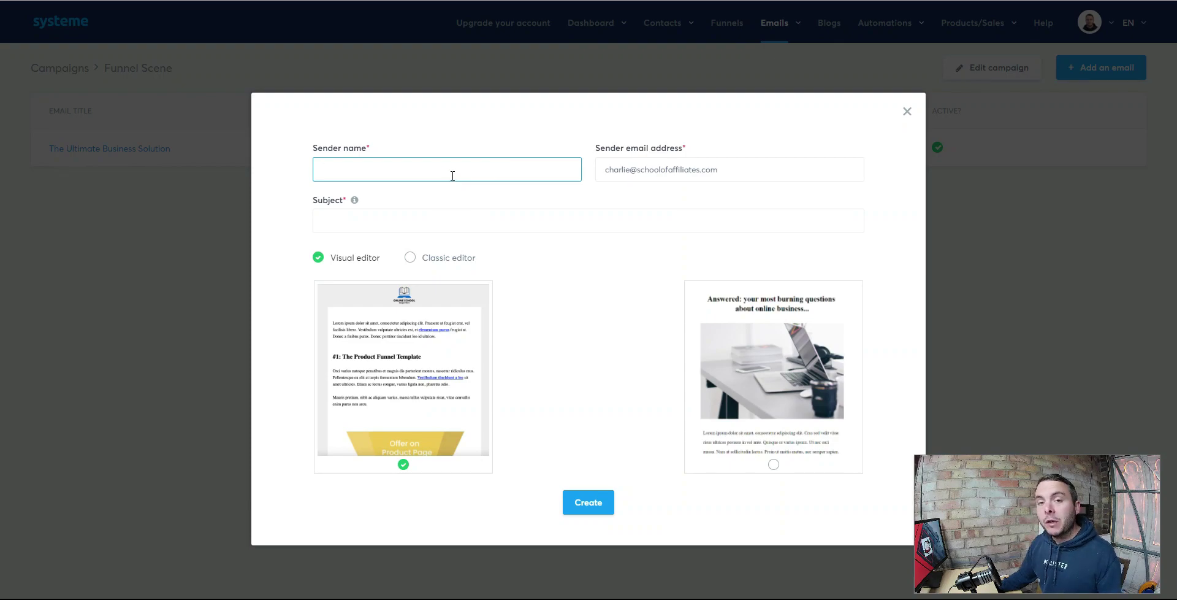
{"action": "left_click", "coordinate": [908, 112]}
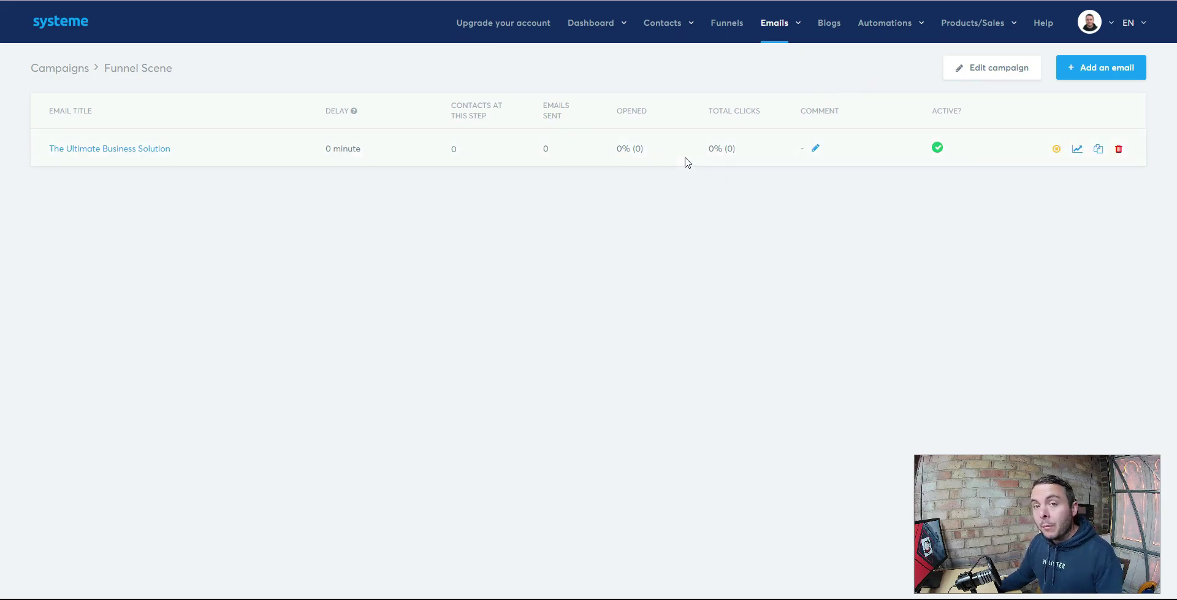
{"action": "mouse_move", "coordinate": [589, 148]}
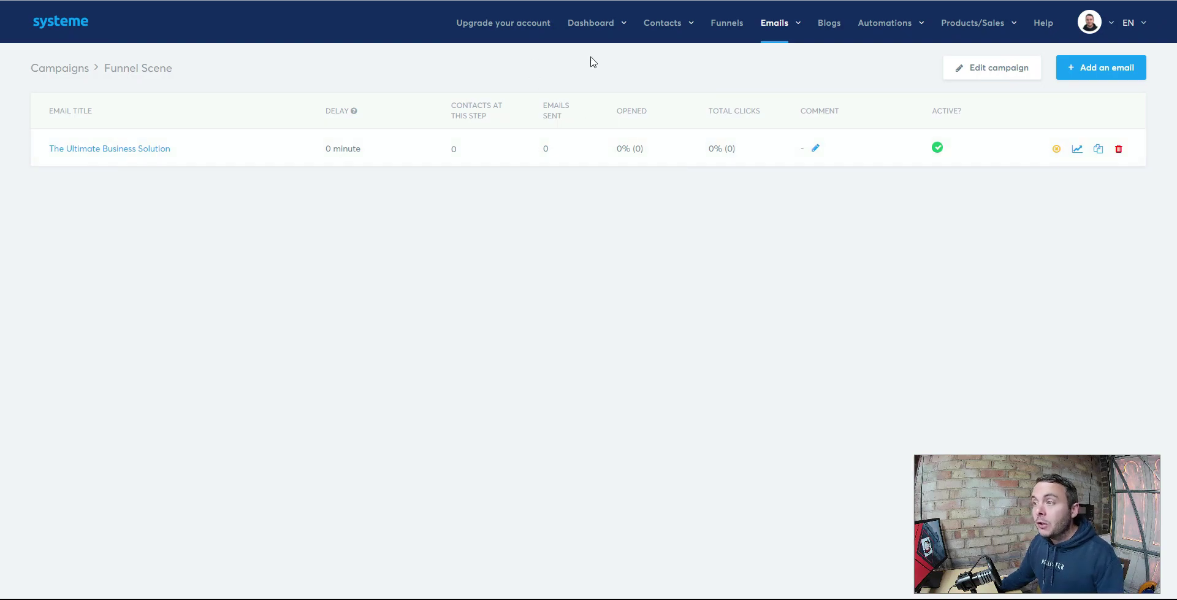
{"action": "left_click", "coordinate": [949, 246]}
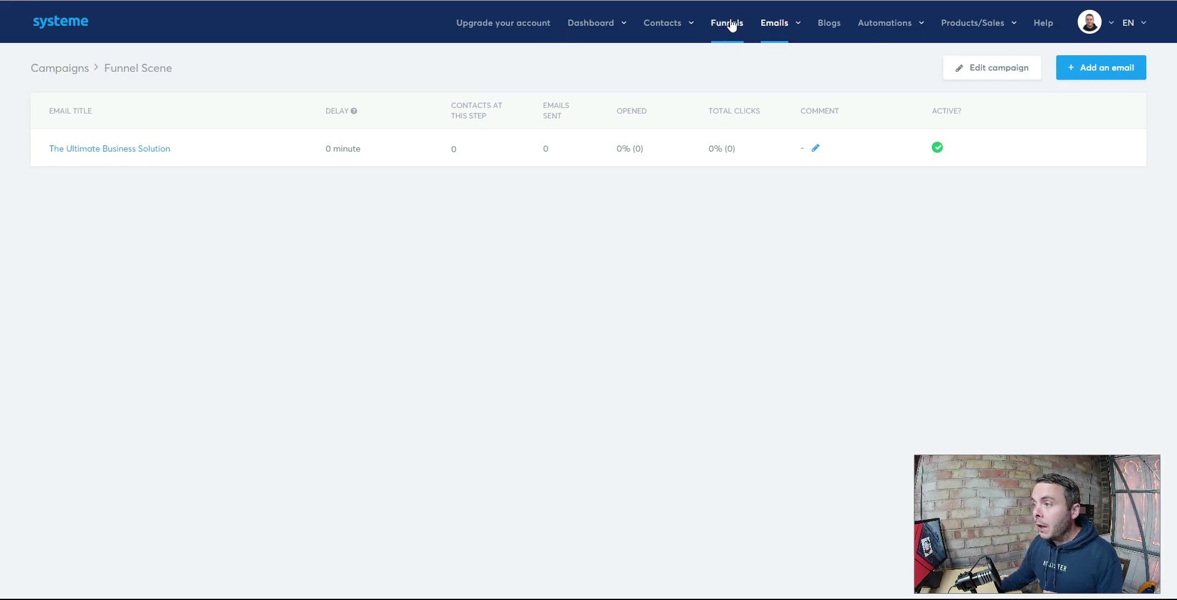
- Delete the existing form-subscribed automation rule on the Funnel scene squeeze page
{"action": "left_click", "coordinate": [729, 22]}
{"action": "mouse_move", "coordinate": [368, 138]}
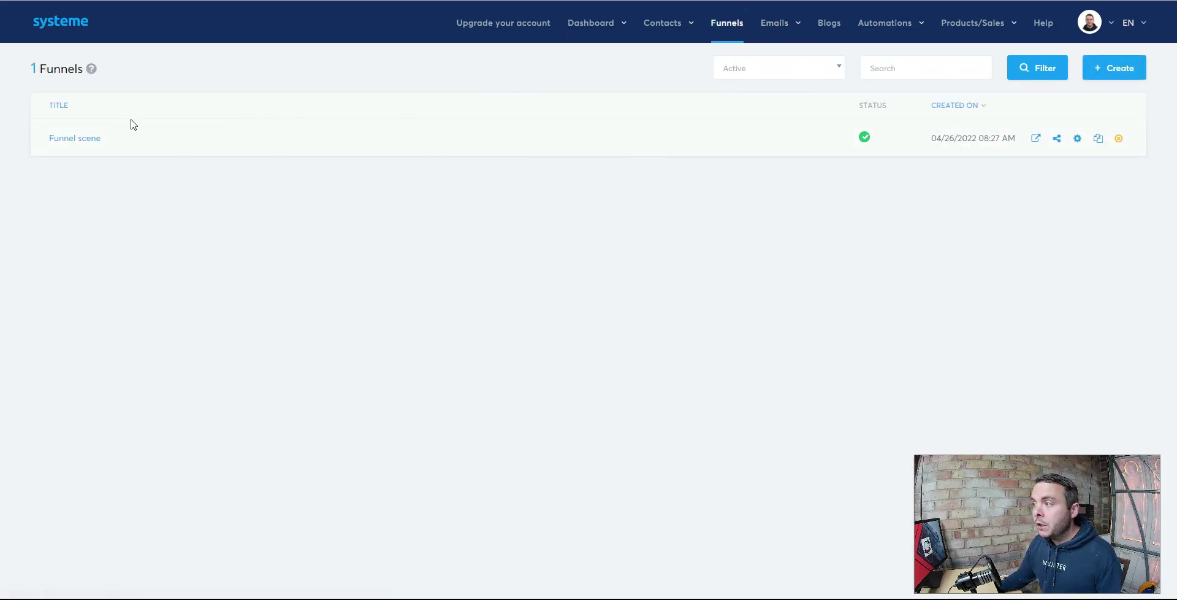
{"action": "left_click", "coordinate": [84, 139]}
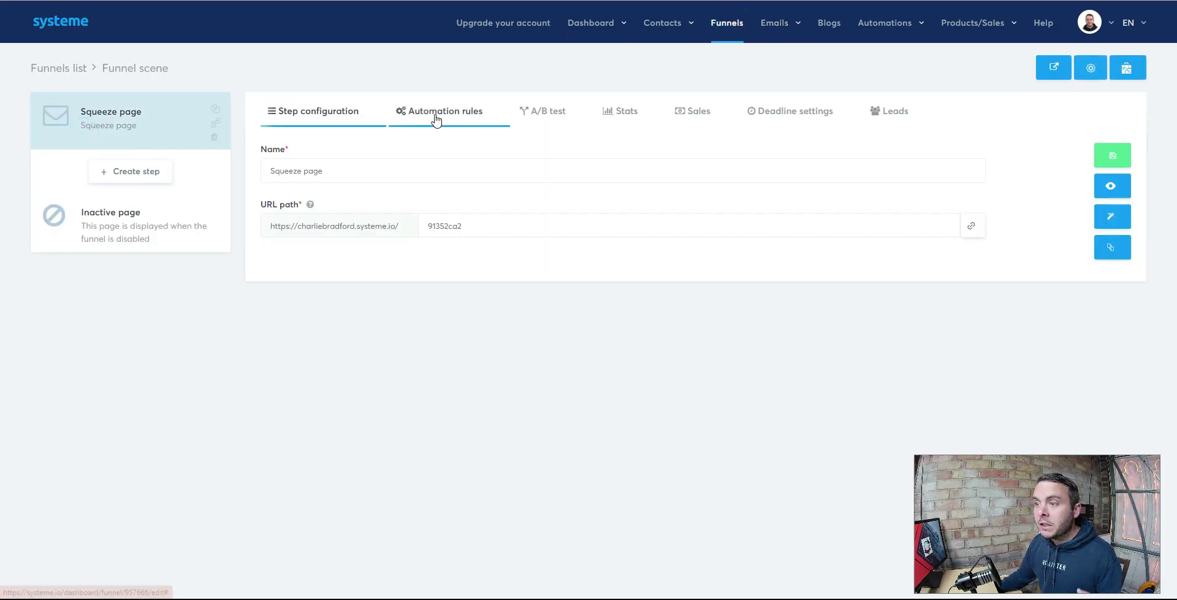
{"action": "left_click", "coordinate": [436, 118]}
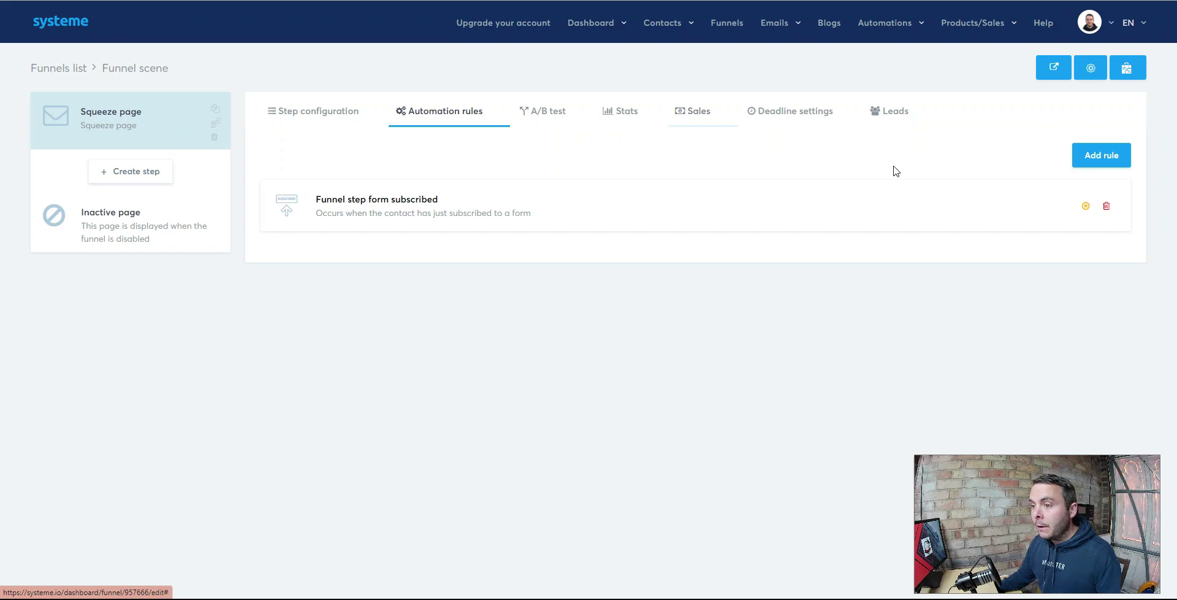
{"action": "left_click", "coordinate": [1106, 205]}
- Add a Funnel step form subscribed rule that subscribes contacts to the Funnel Scene campaign
{"action": "left_click", "coordinate": [1109, 155]}
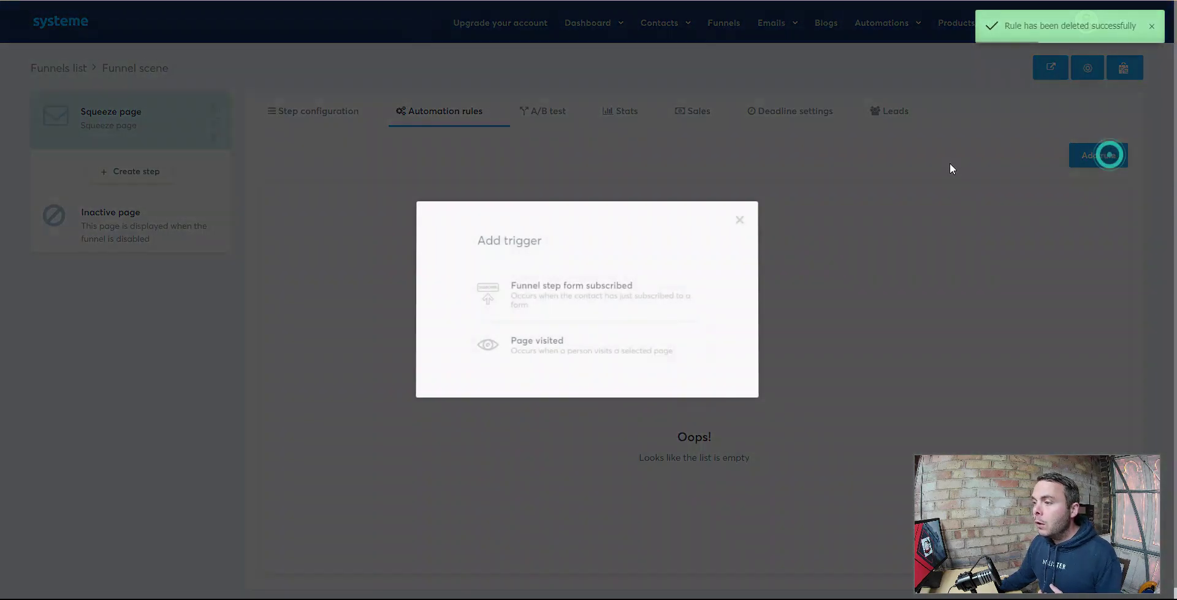
{"action": "left_click", "coordinate": [550, 299]}
{"action": "left_click", "coordinate": [981, 167]}
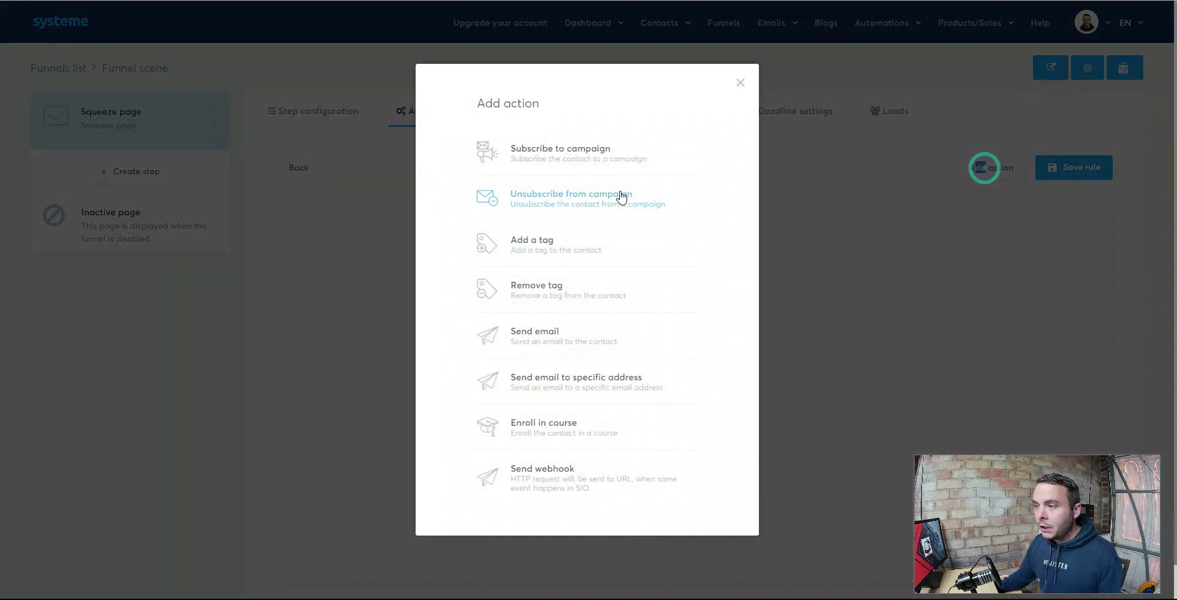
{"action": "left_click", "coordinate": [541, 151]}
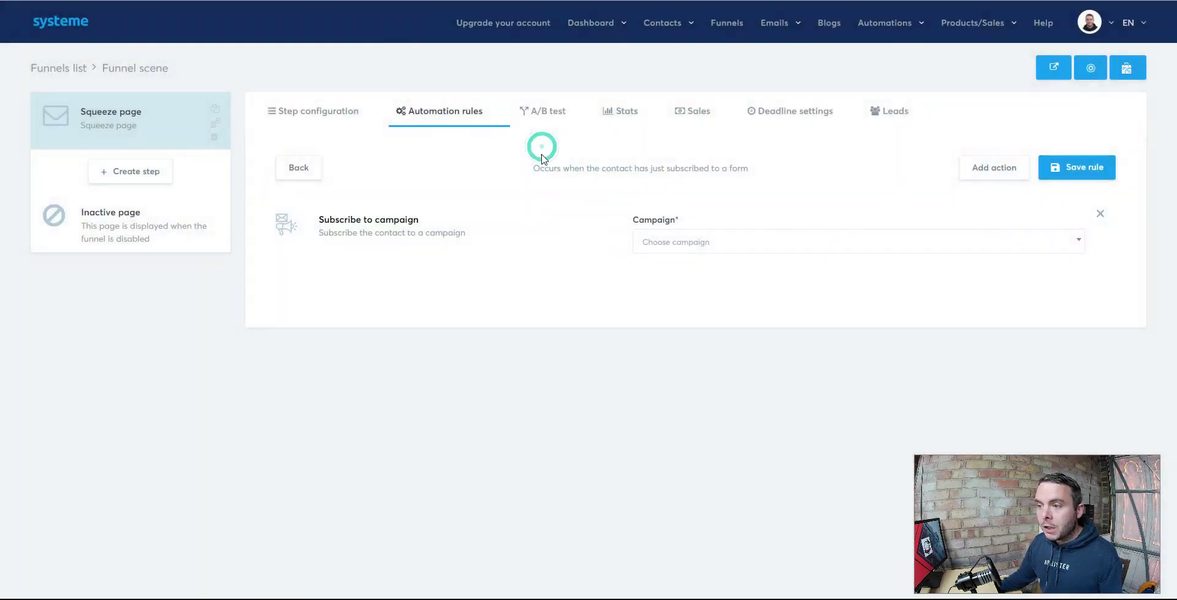
{"action": "left_click", "coordinate": [788, 242]}
{"action": "left_click", "coordinate": [672, 289]}
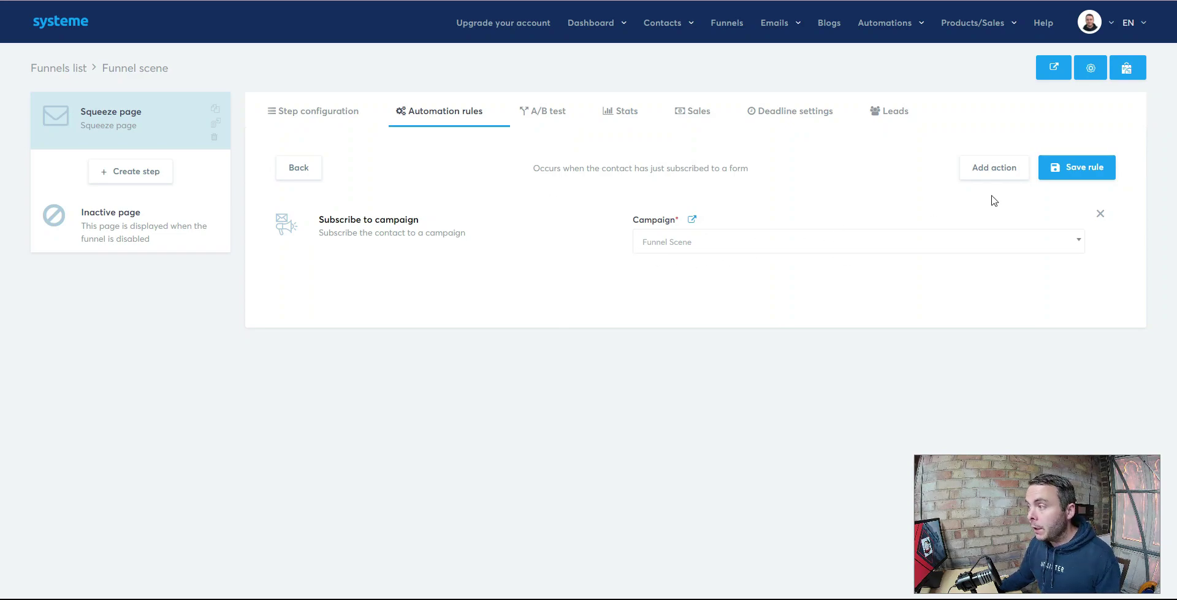
{"action": "left_click", "coordinate": [1074, 167]}
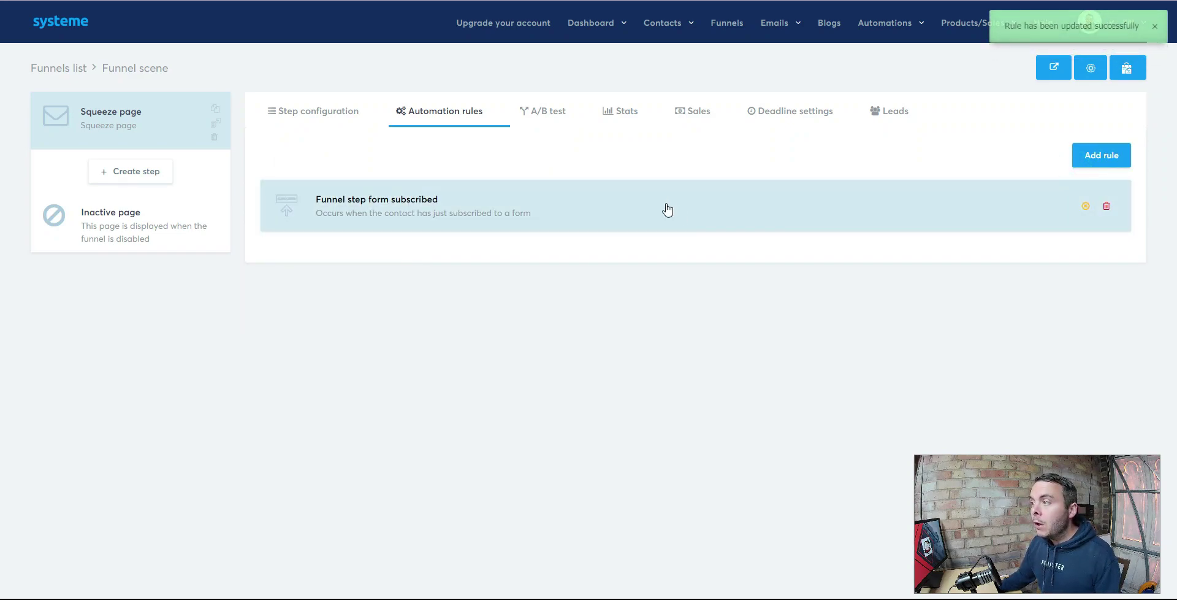